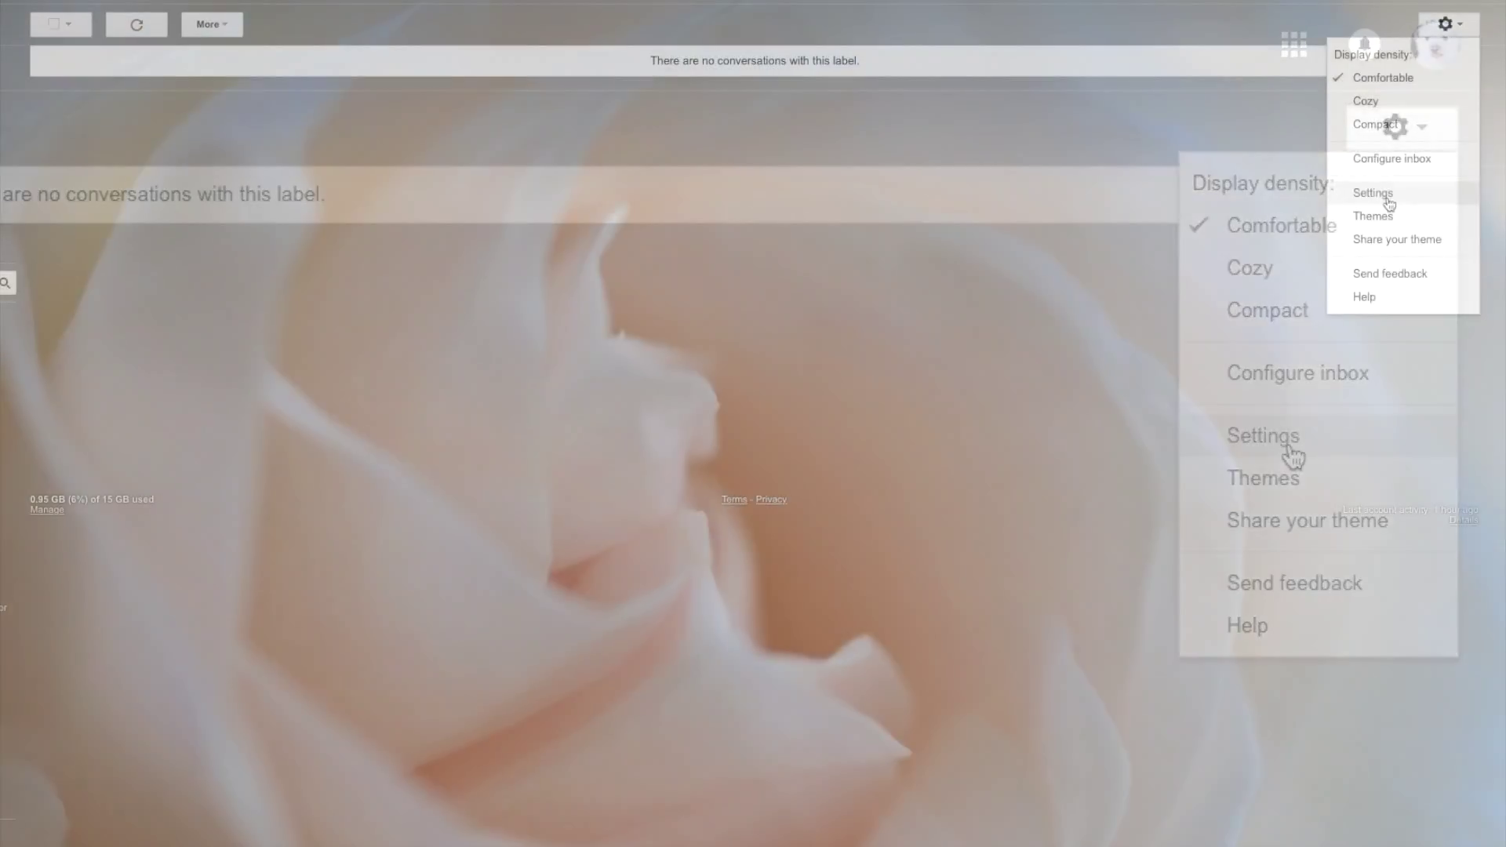
- From the full settings page's Themes section, bring up the Pick your theme gallery
click(1288, 445)
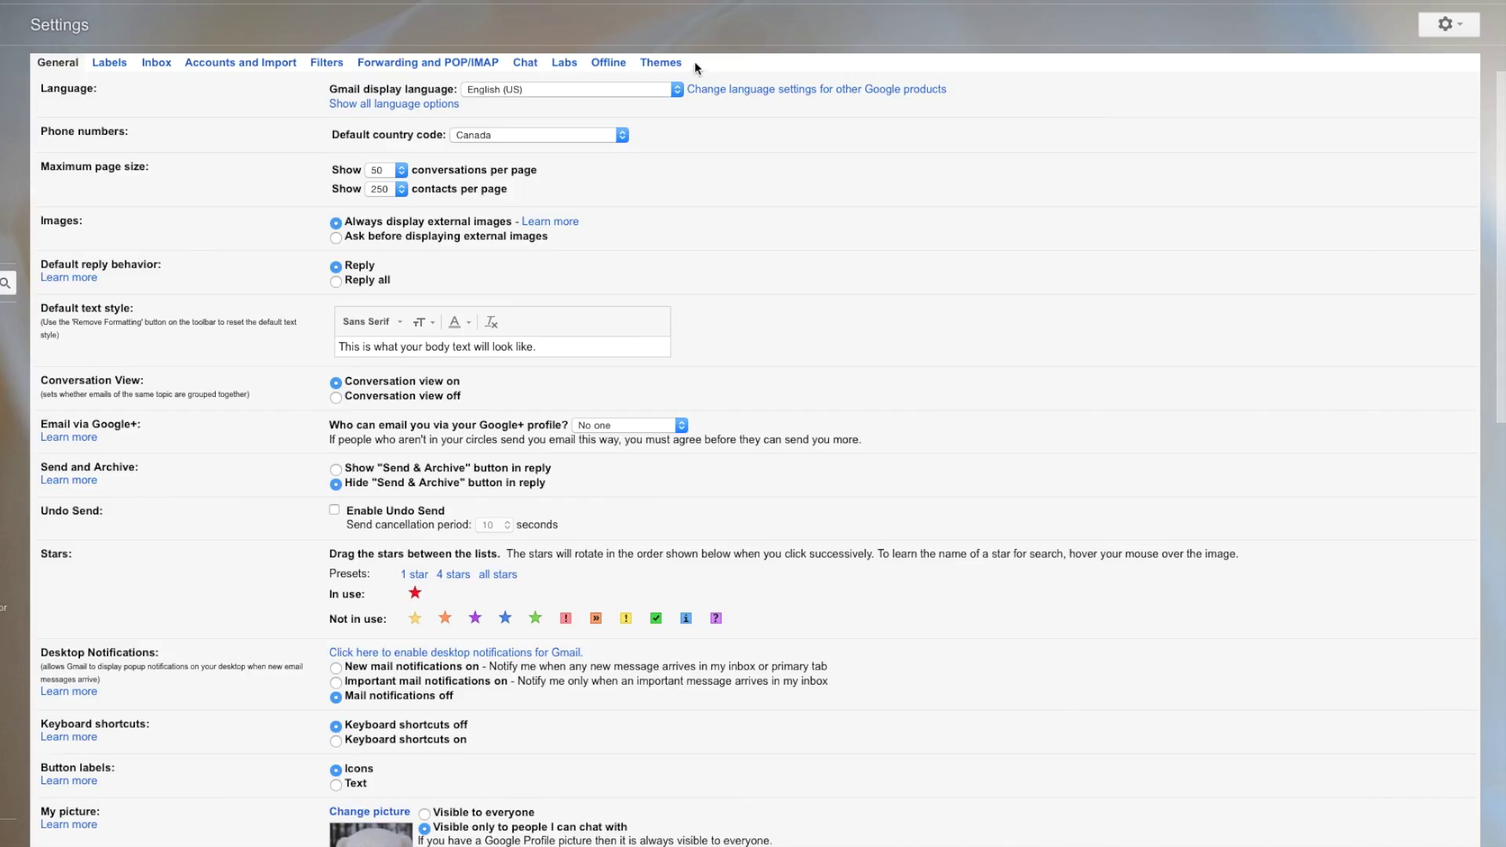
click(663, 64)
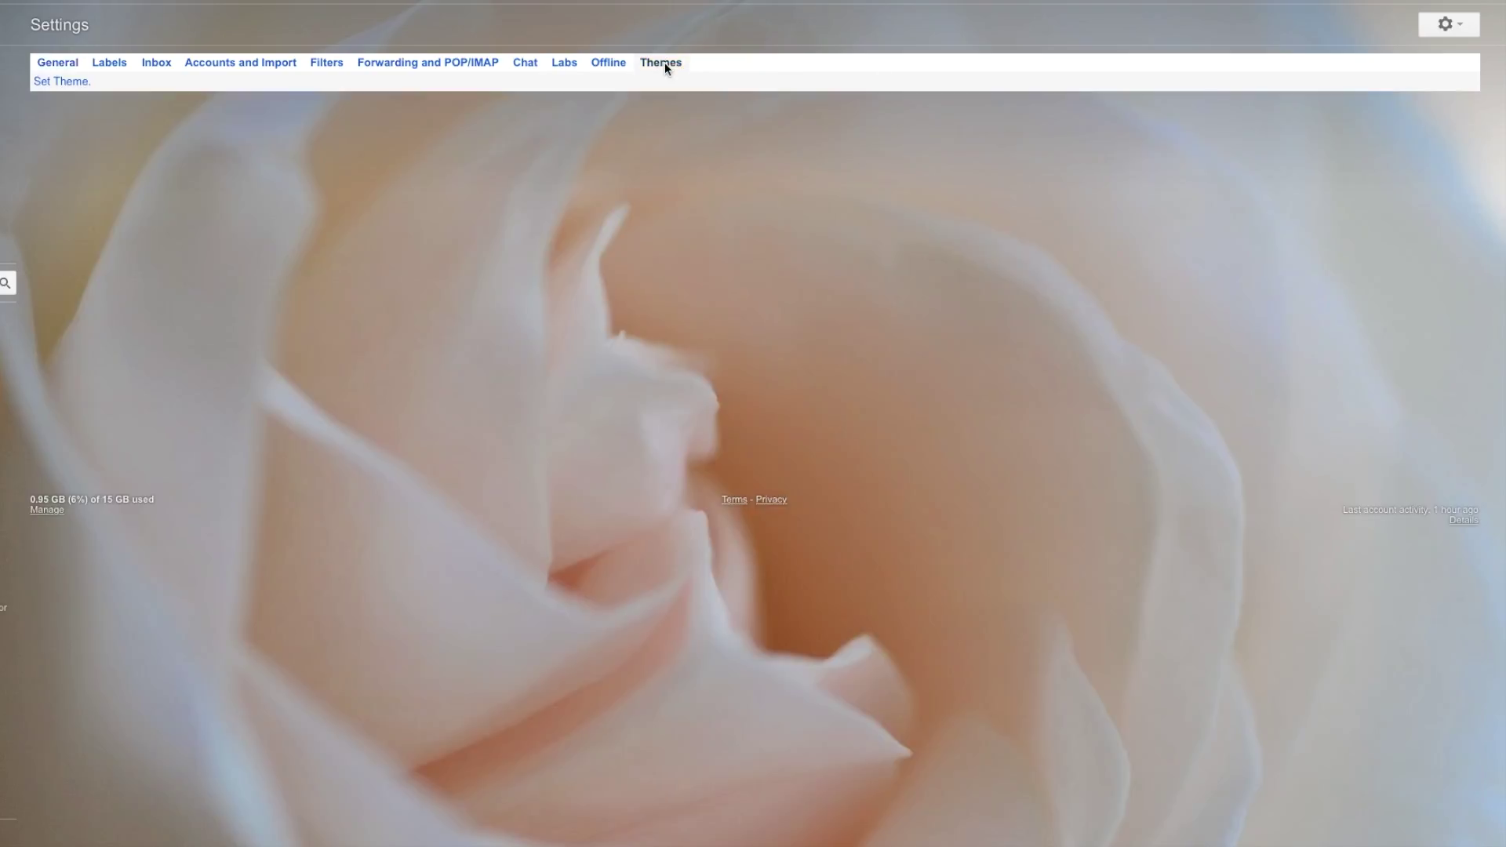
click(73, 82)
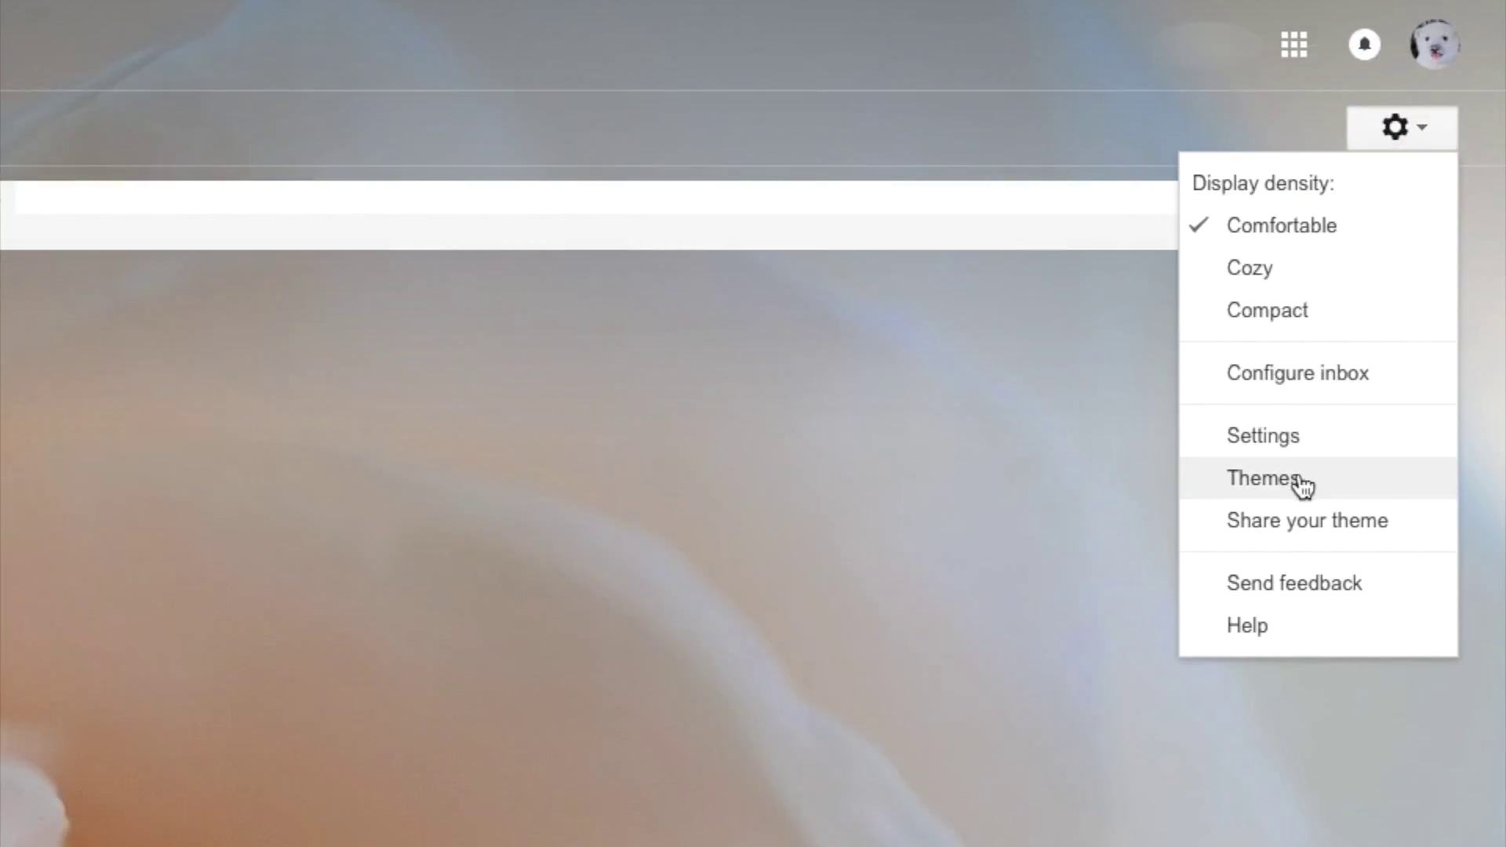
click(1302, 487)
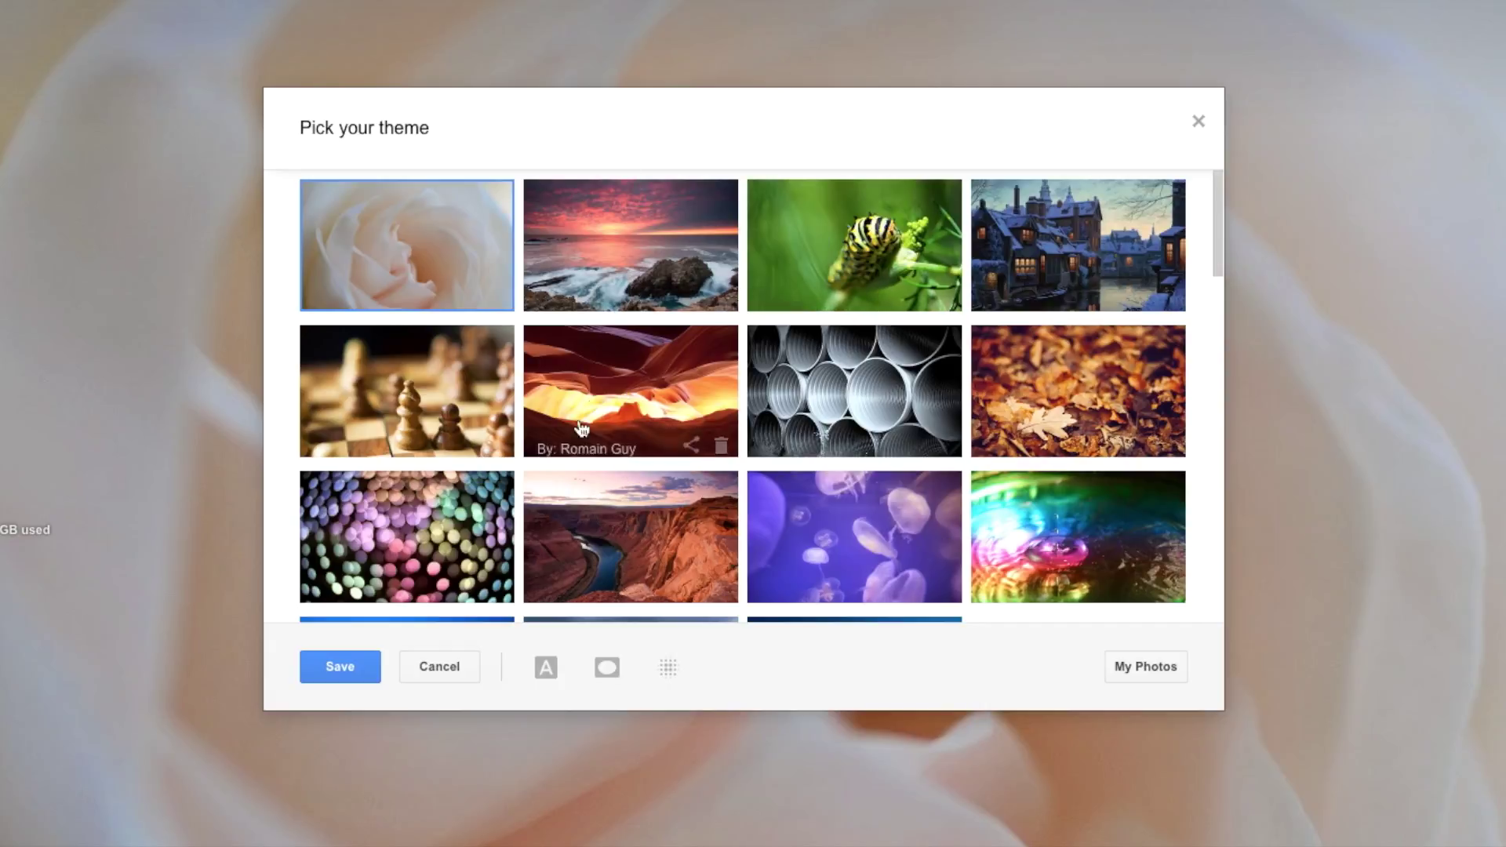
scroll(601, 406, down, 5)
scroll(600, 405, down, 3)
scroll(601, 405, up, 8)
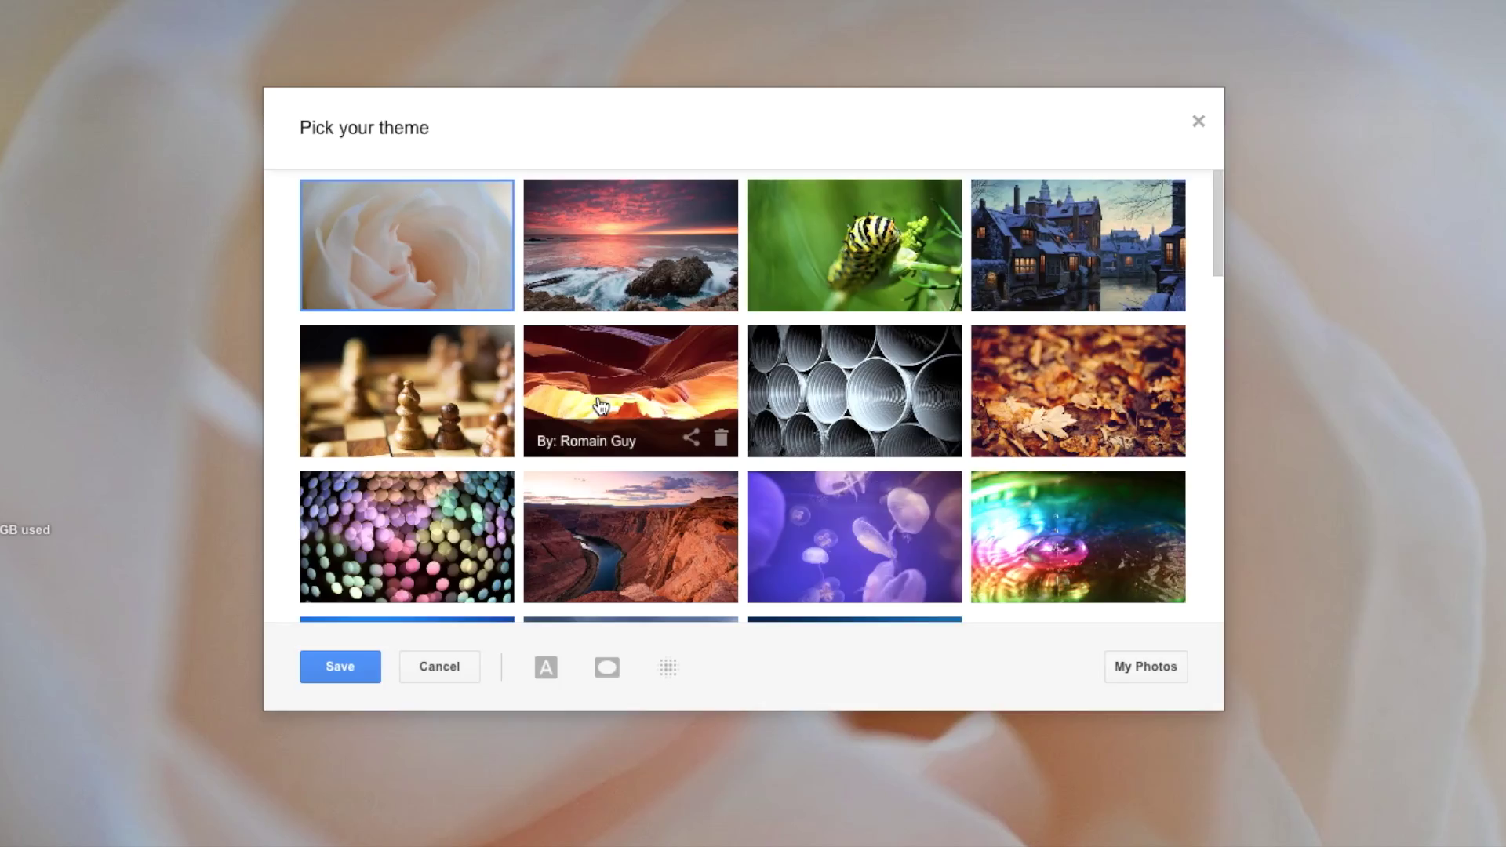
scroll(600, 405, down, 15)
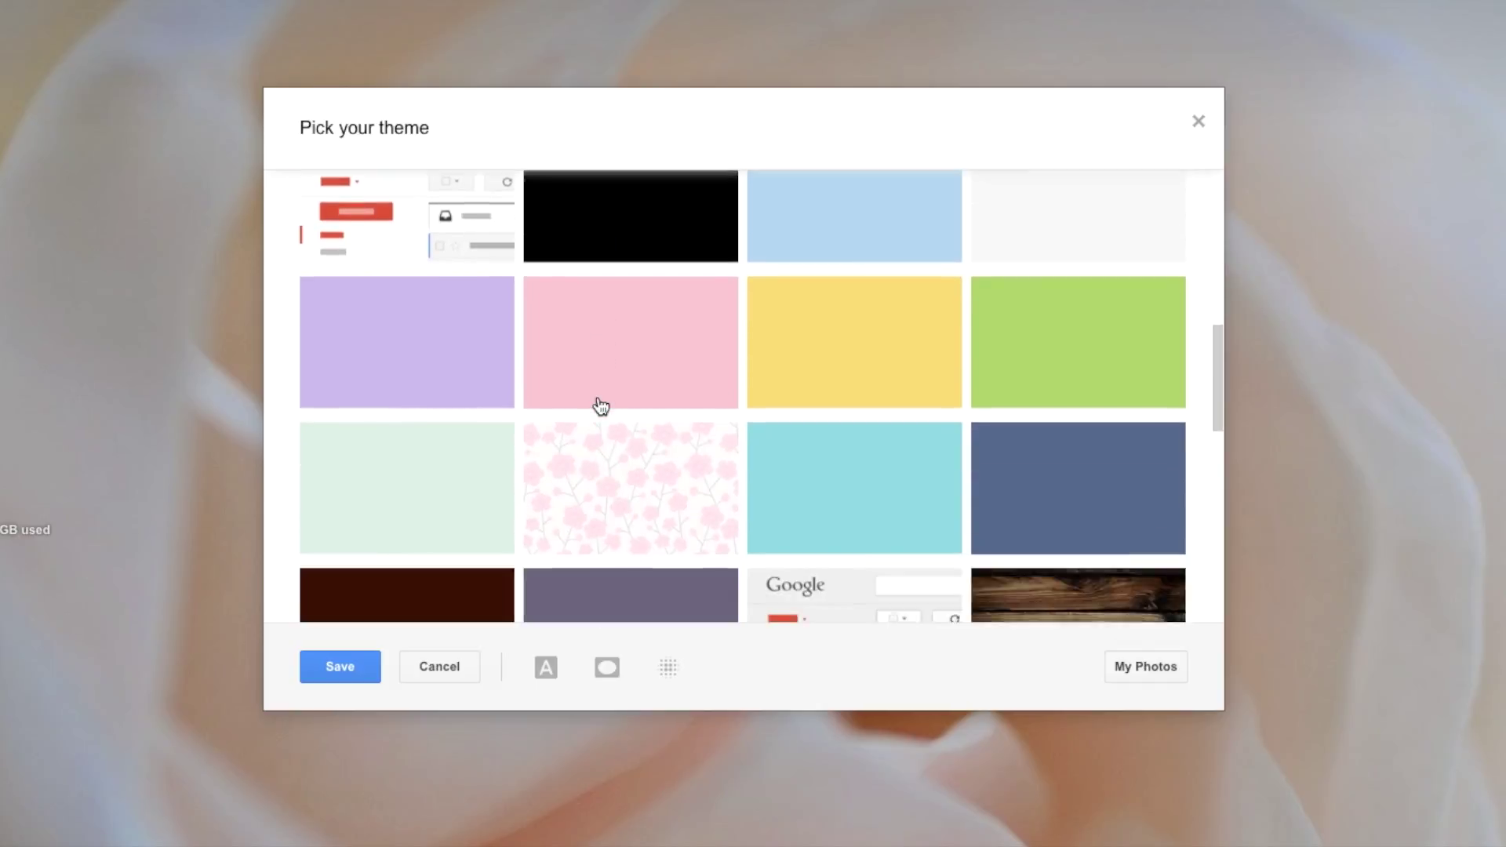
scroll(628, 463, down, 3)
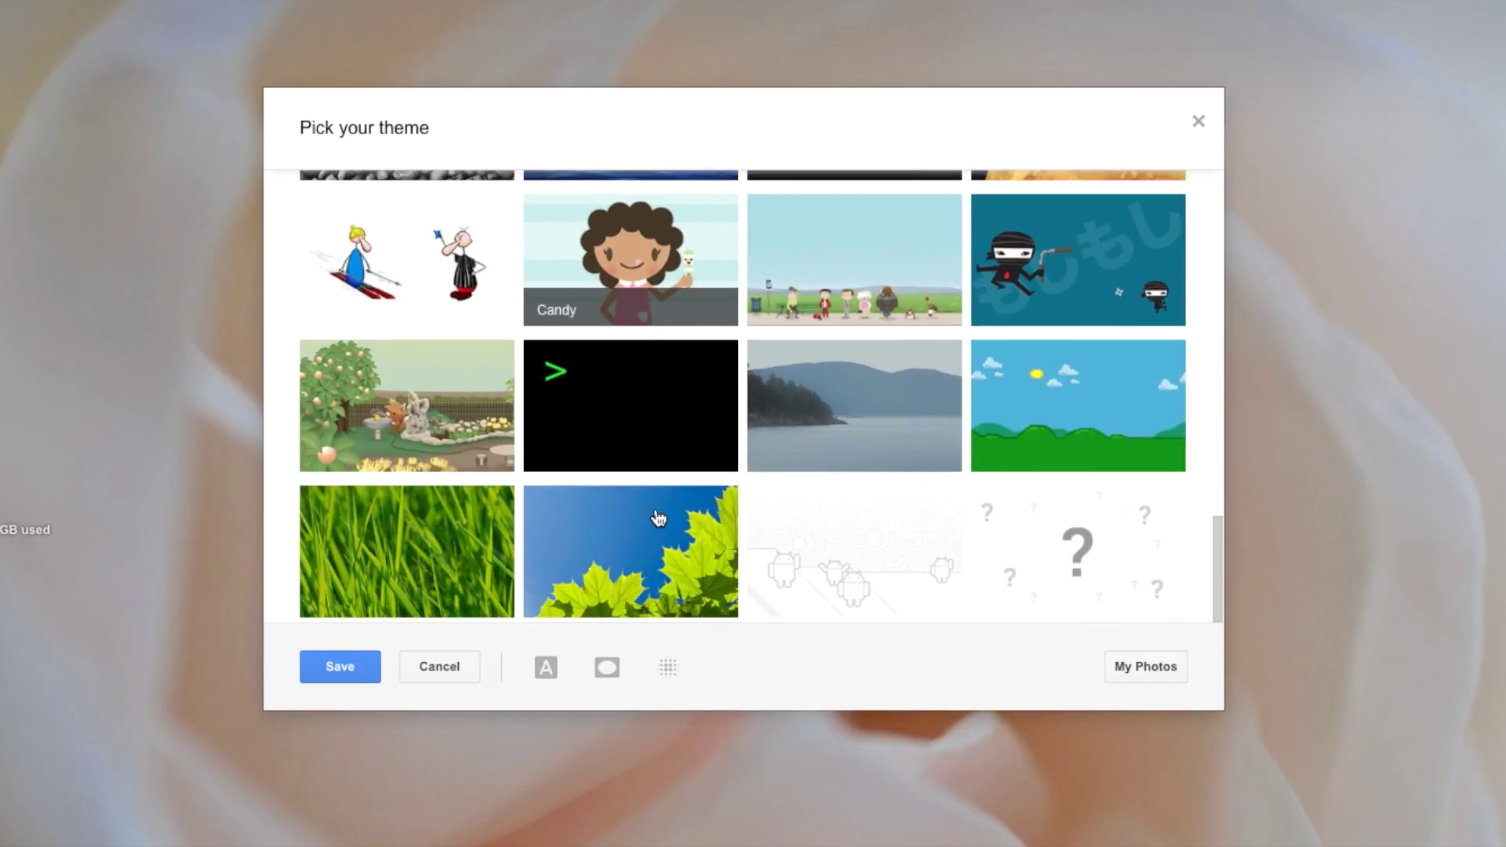
scroll(657, 518, up, 18)
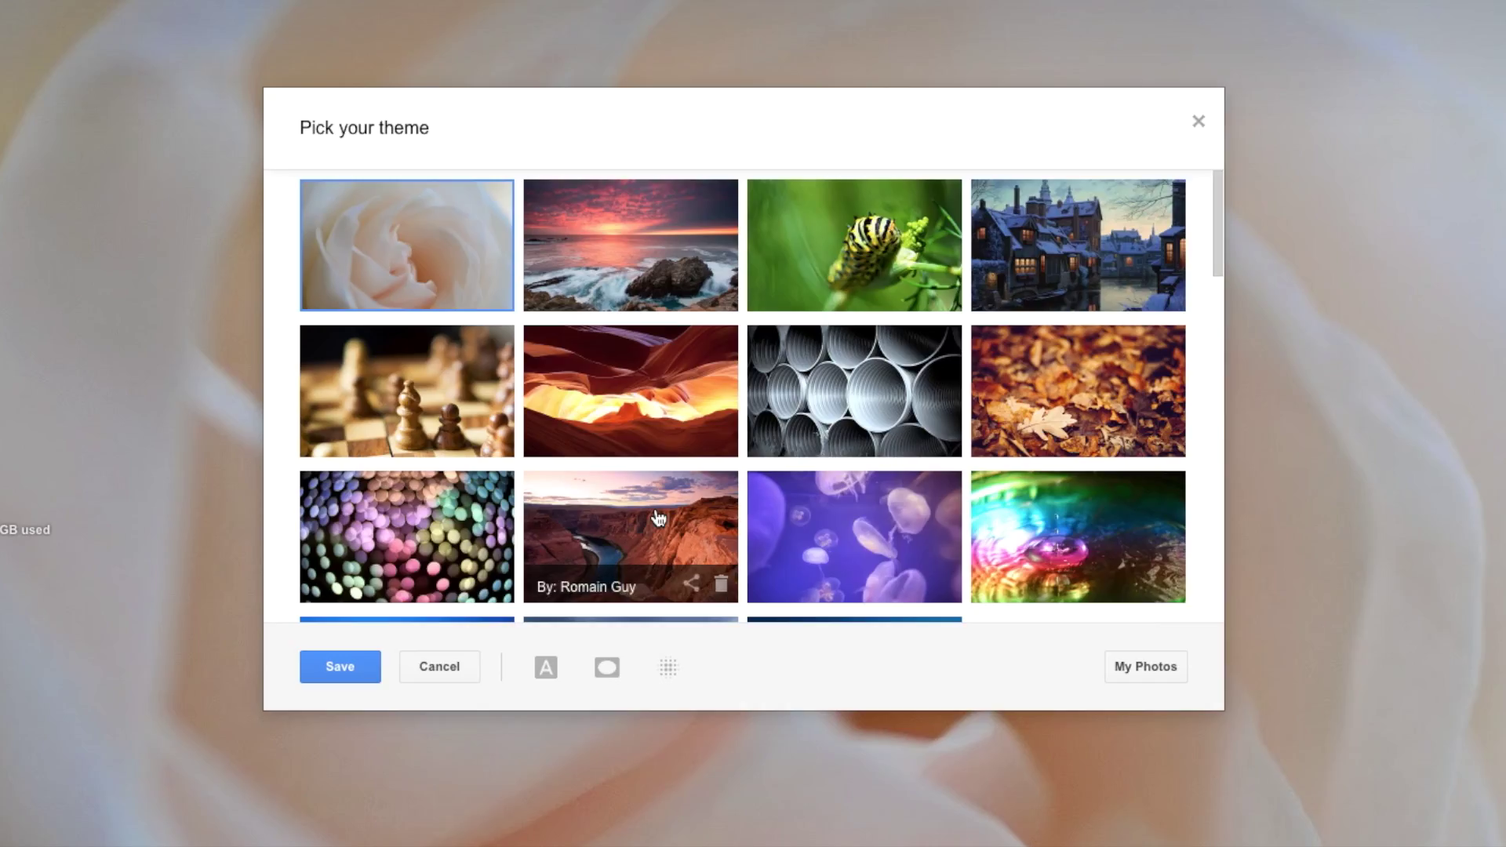
- Open the My Photos background chooser and browse the Featured photos
click(1167, 665)
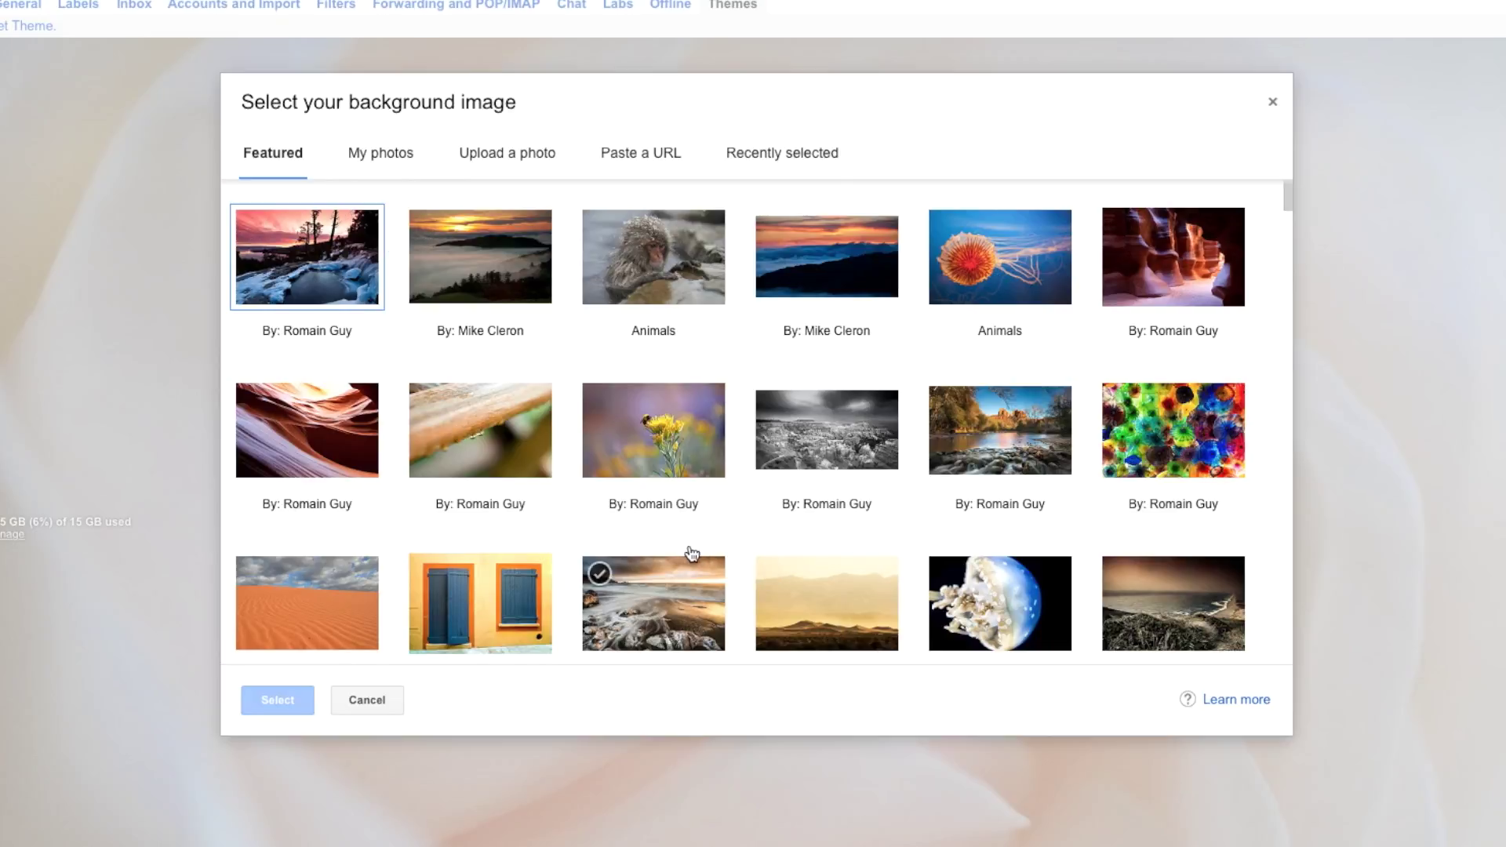
scroll(690, 554, down, 3)
scroll(690, 554, down, 1)
scroll(690, 554, up, 5)
scroll(722, 467, down, 15)
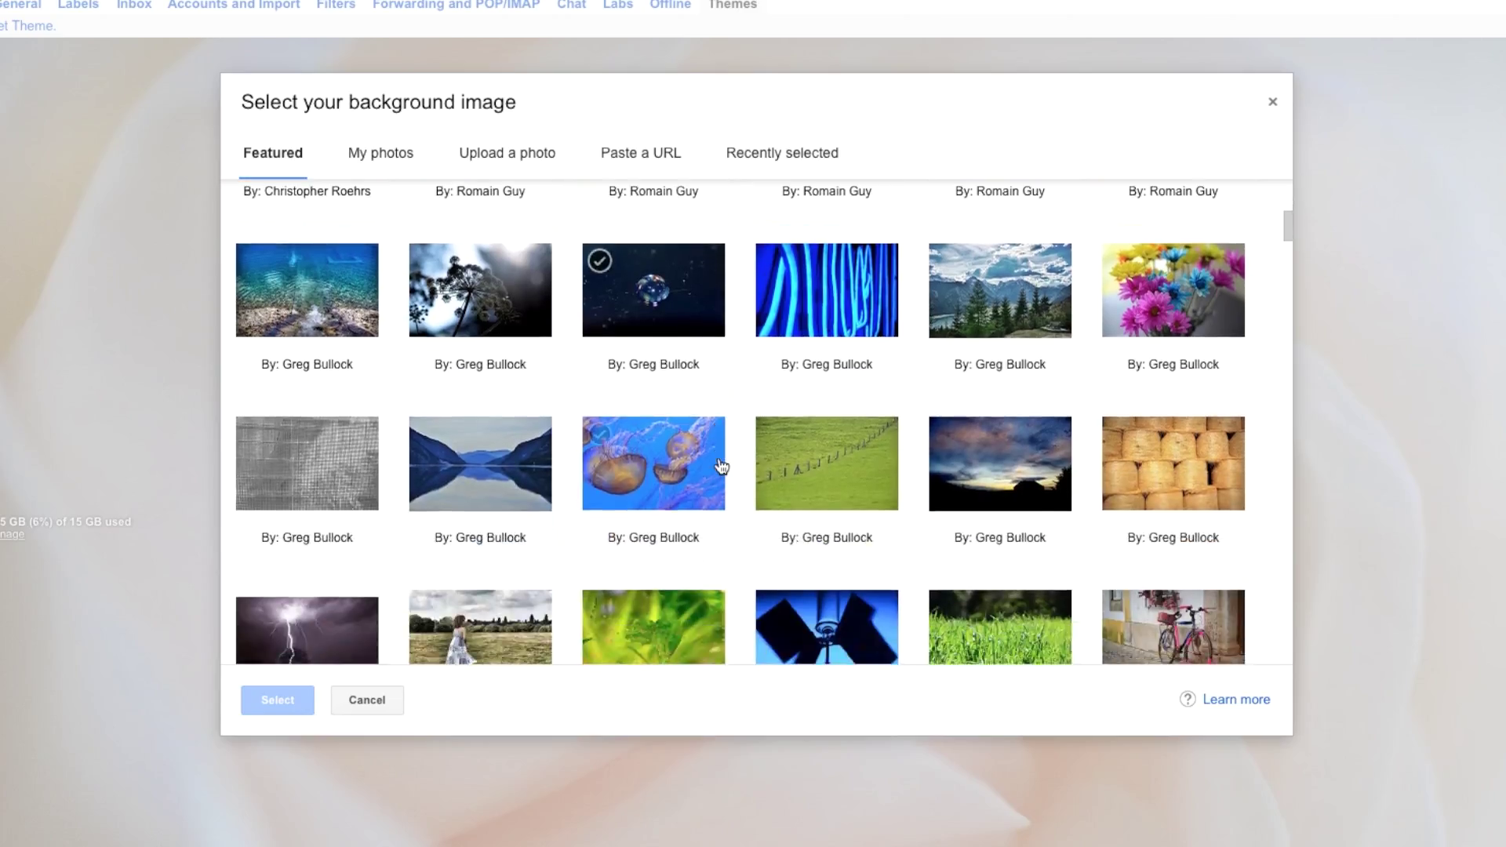
scroll(721, 467, down, 10)
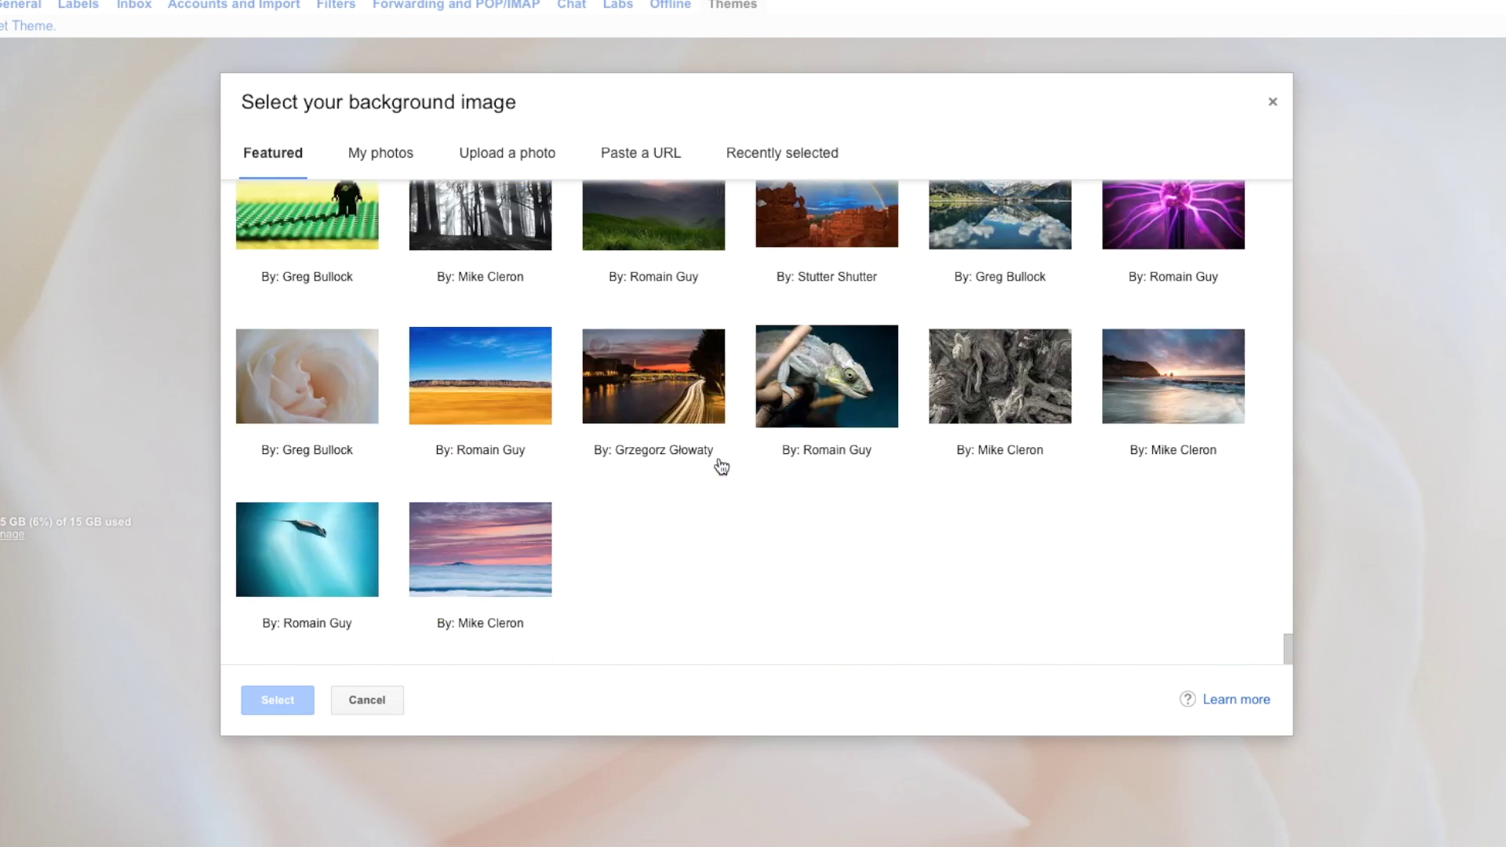
scroll(722, 467, up, 20)
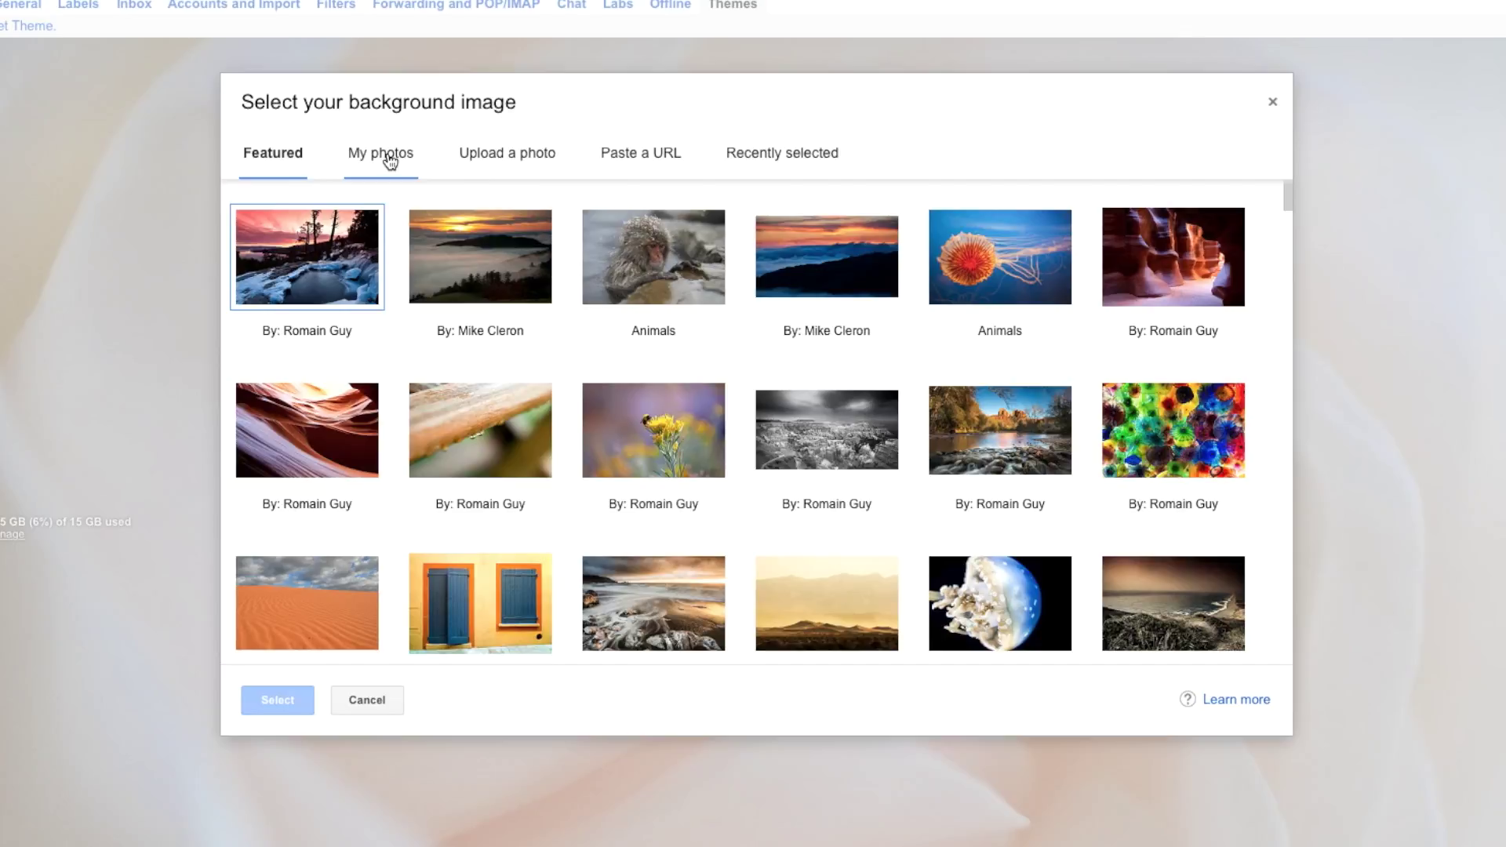
- Upload Reliable Tech Logo from the computer as the theme background image
click(504, 154)
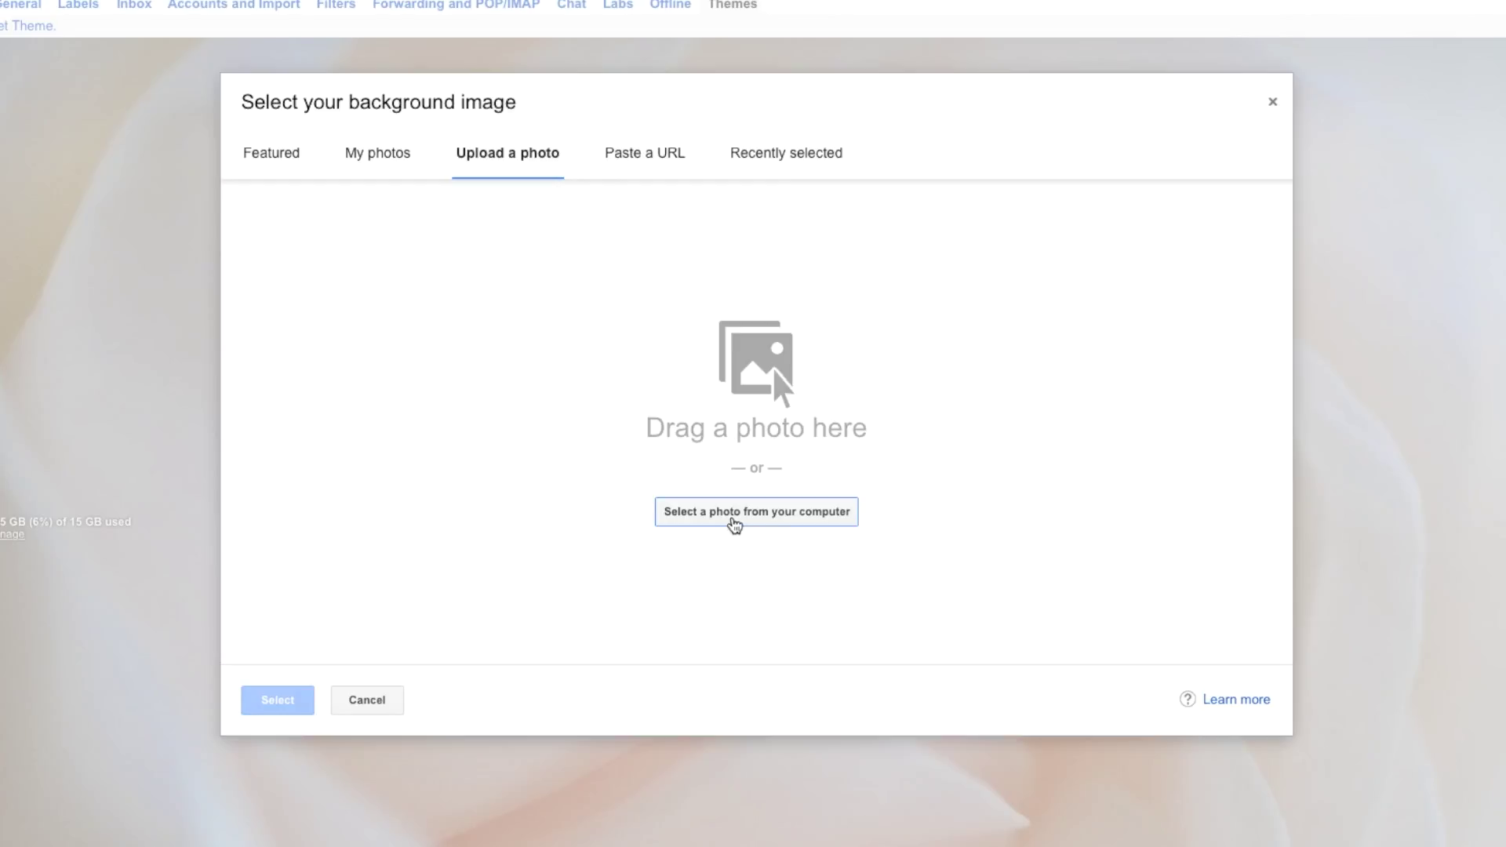
click(735, 524)
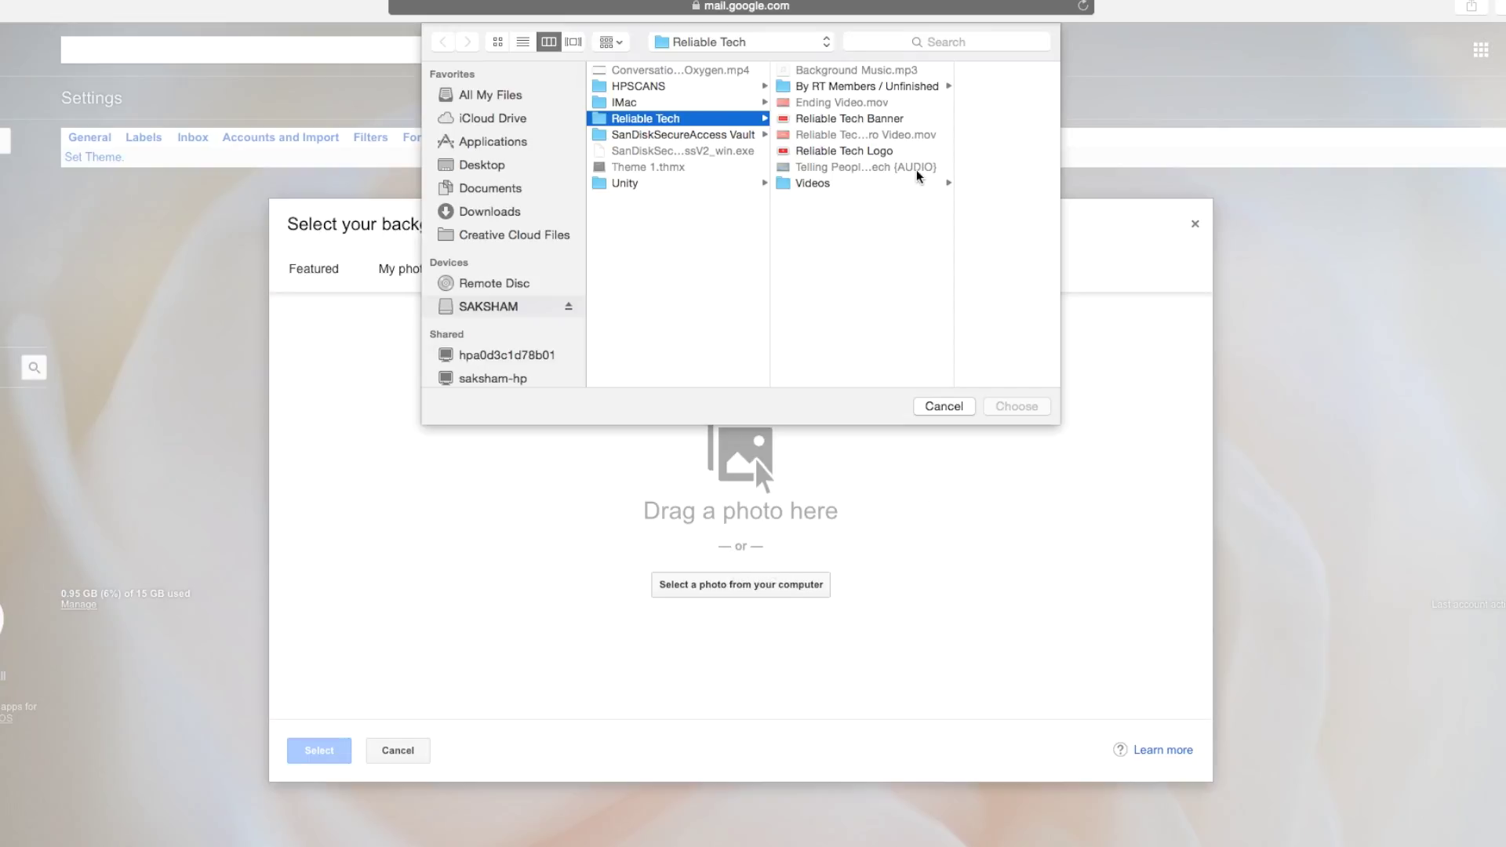
click(833, 152)
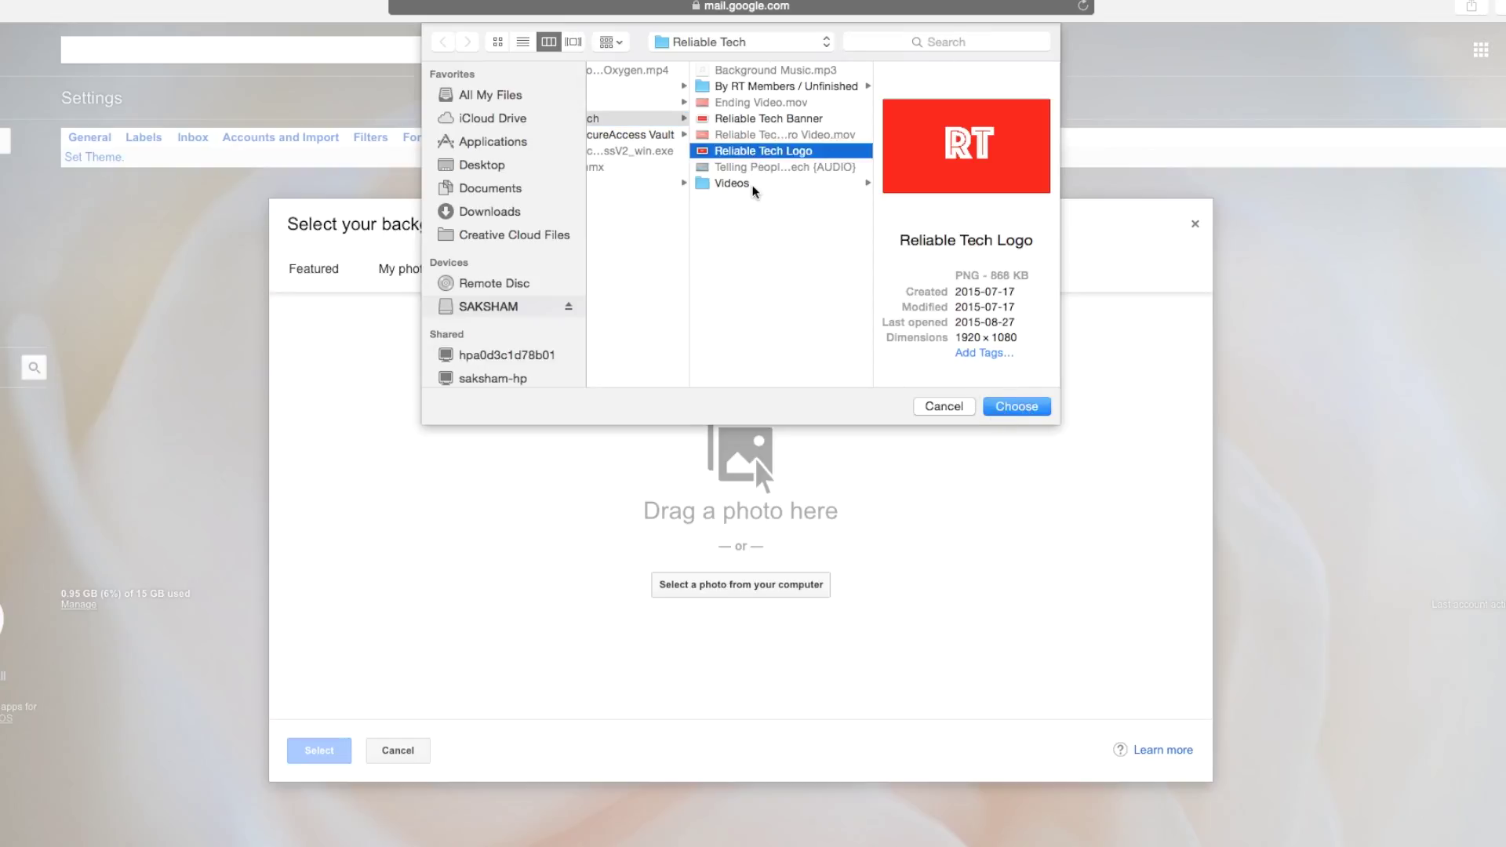
click(1013, 408)
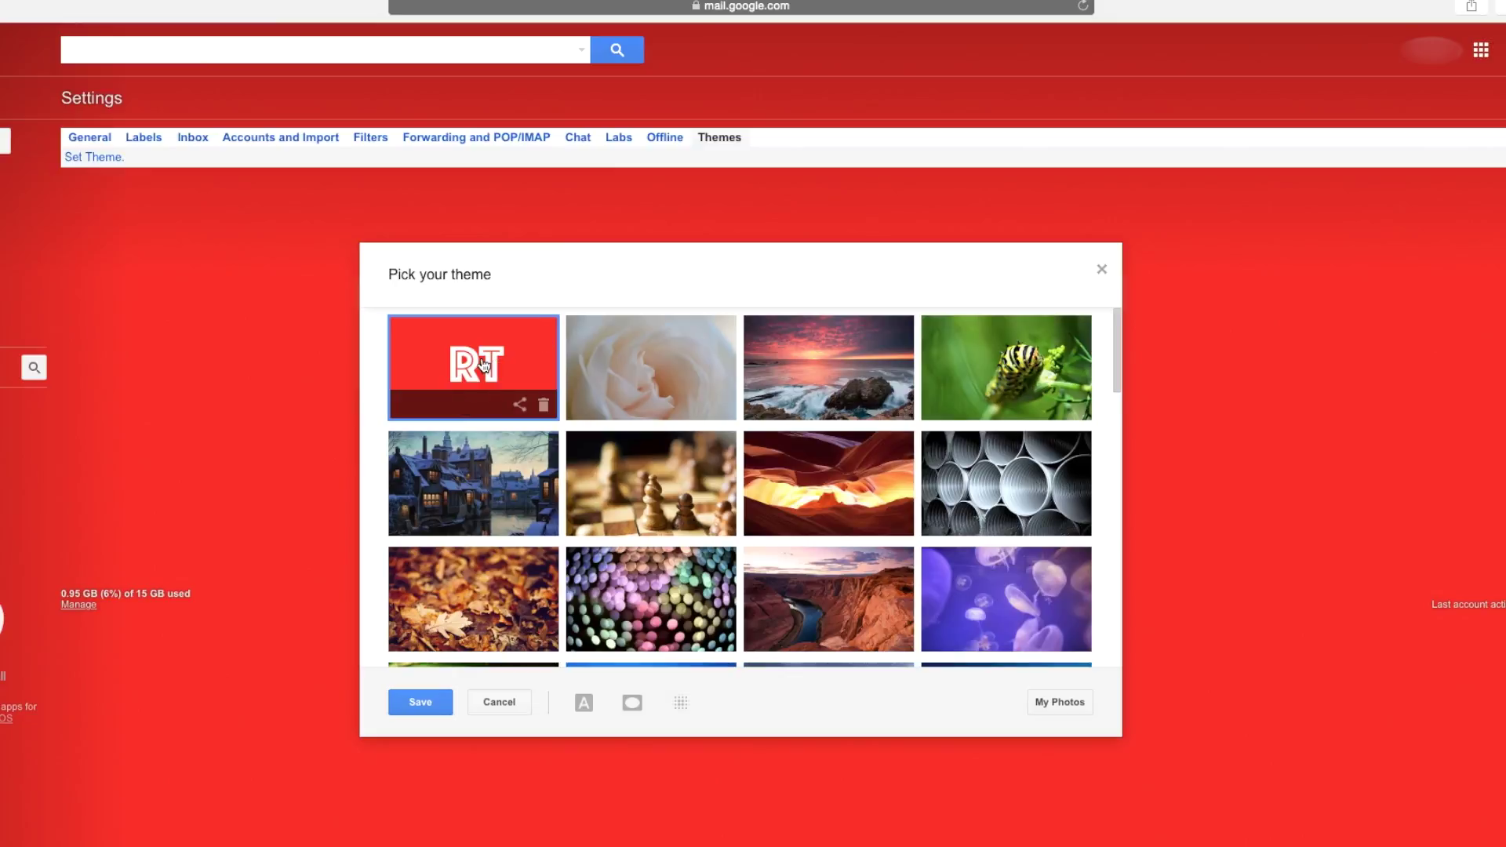
click(421, 702)
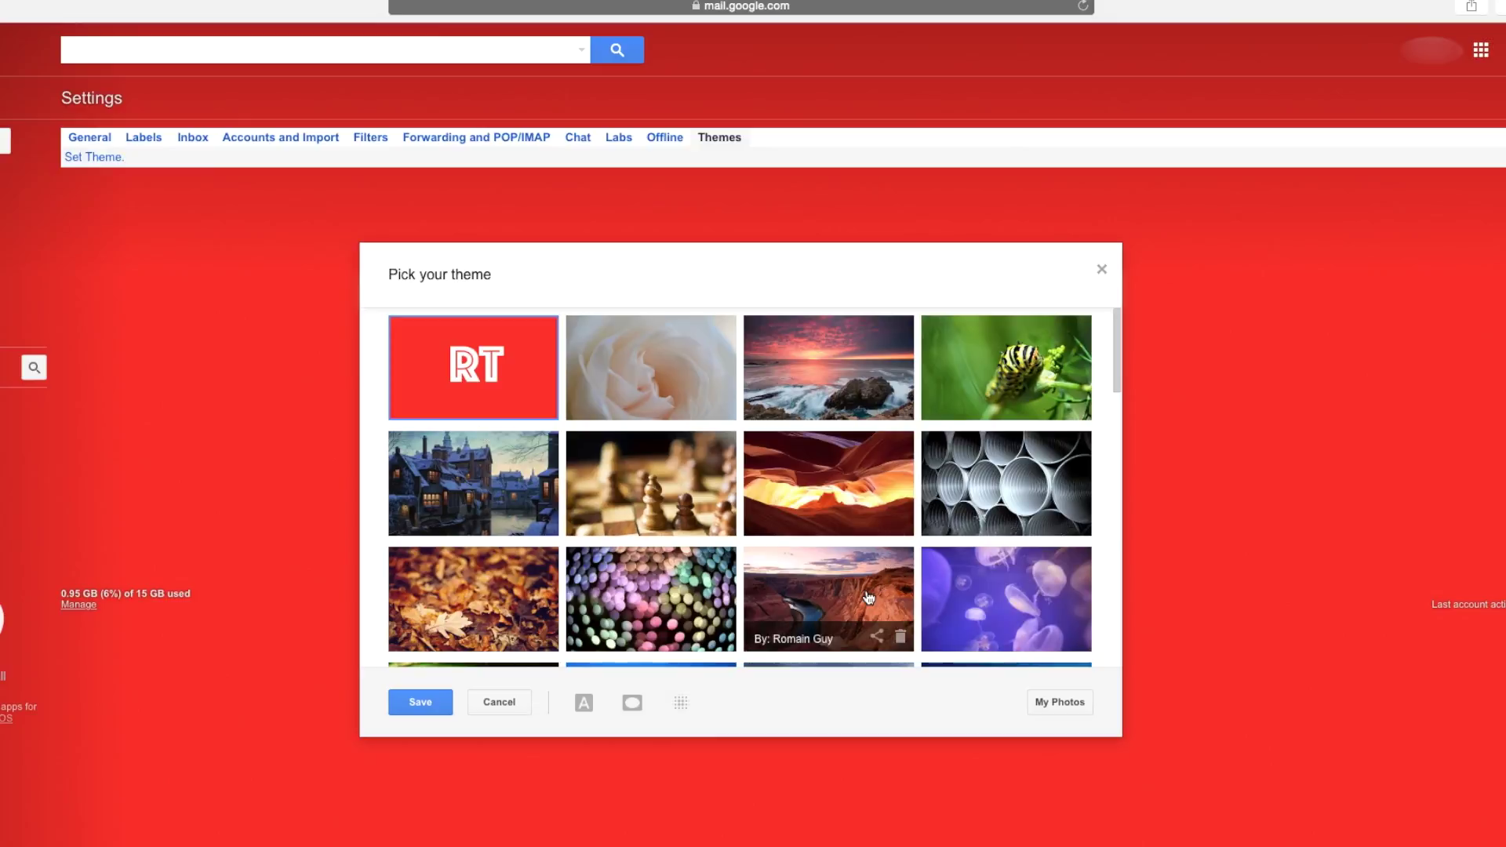
mouse_move(548, 416)
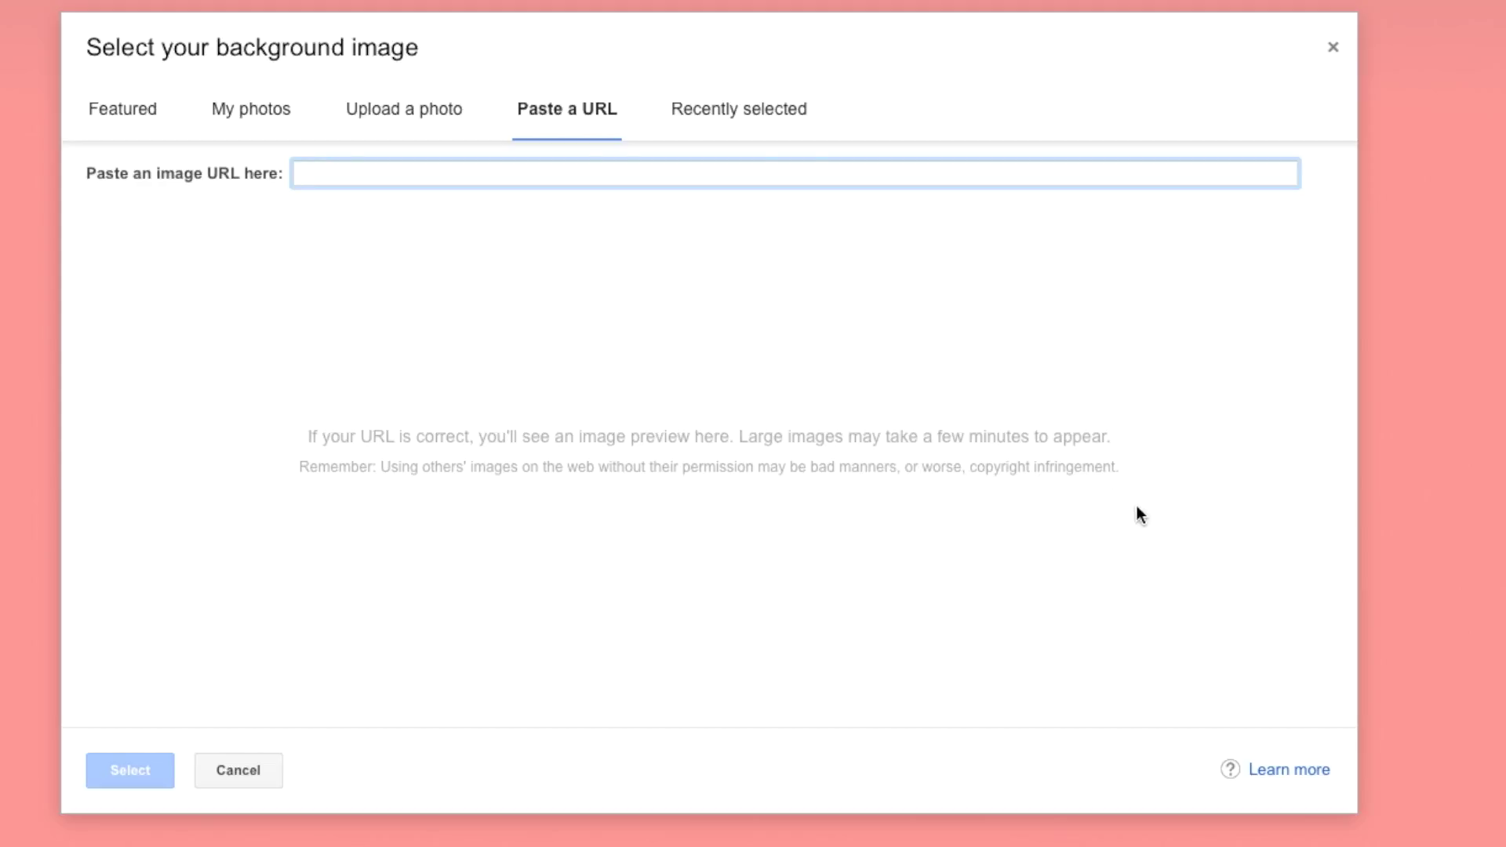
- Restore the pale rose photo from Recently selected as the background
click(771, 119)
click(144, 259)
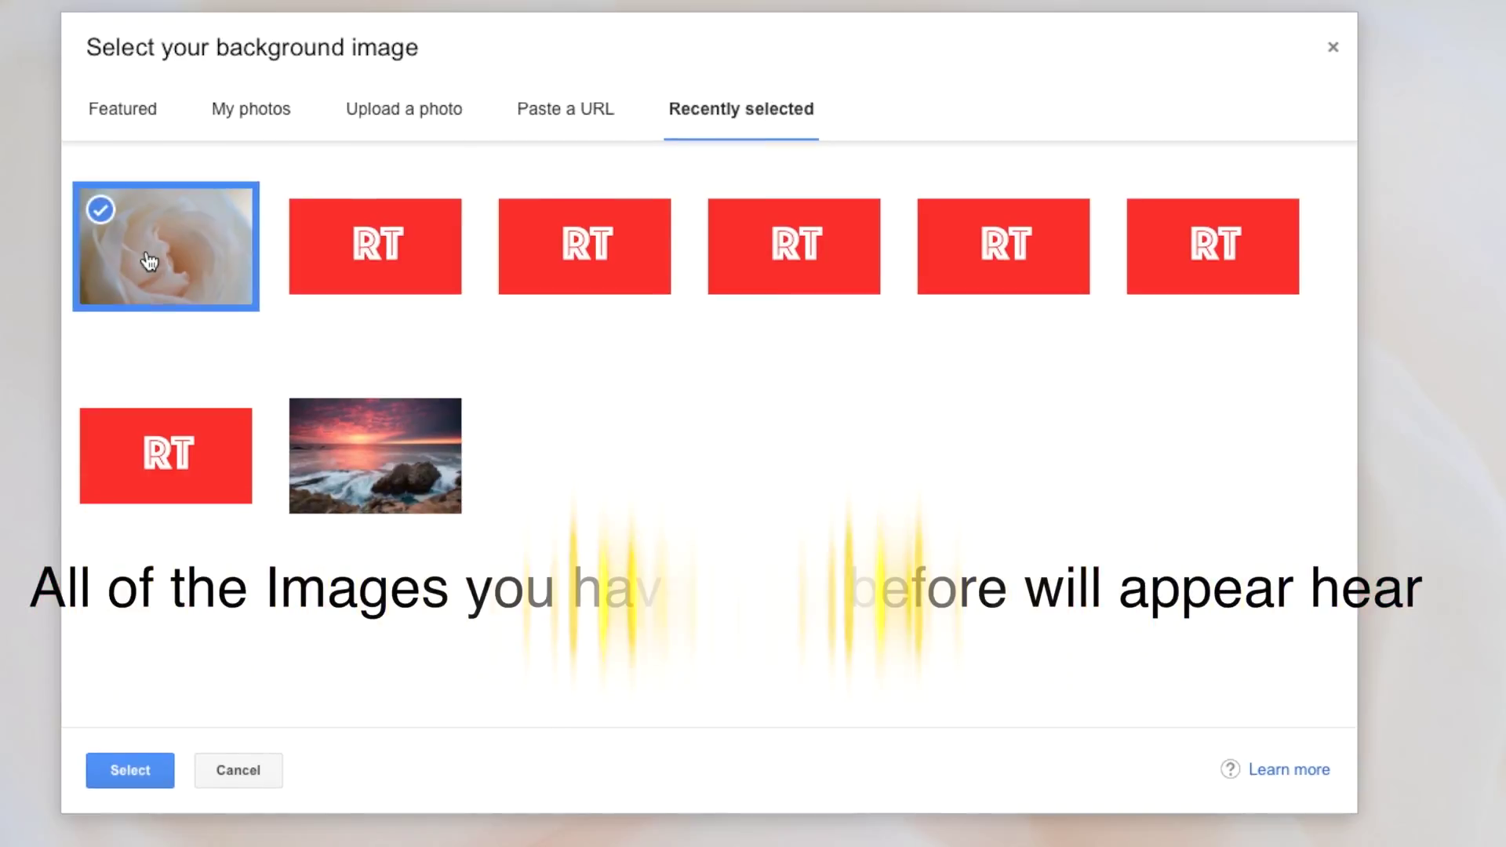
click(129, 770)
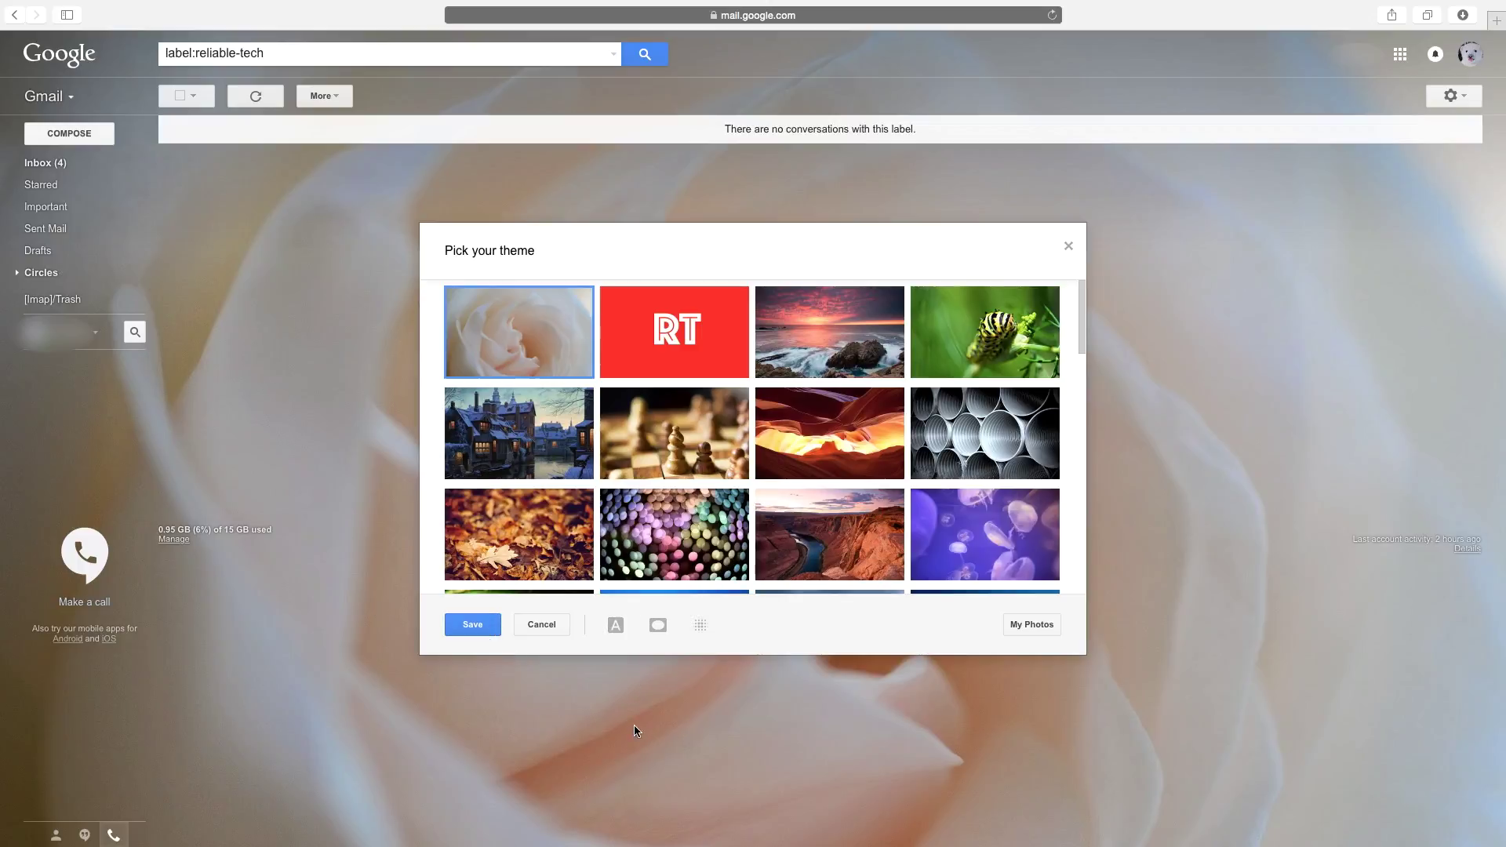
- Switch the theme's text background to Dark, then back to Light
click(616, 626)
click(640, 577)
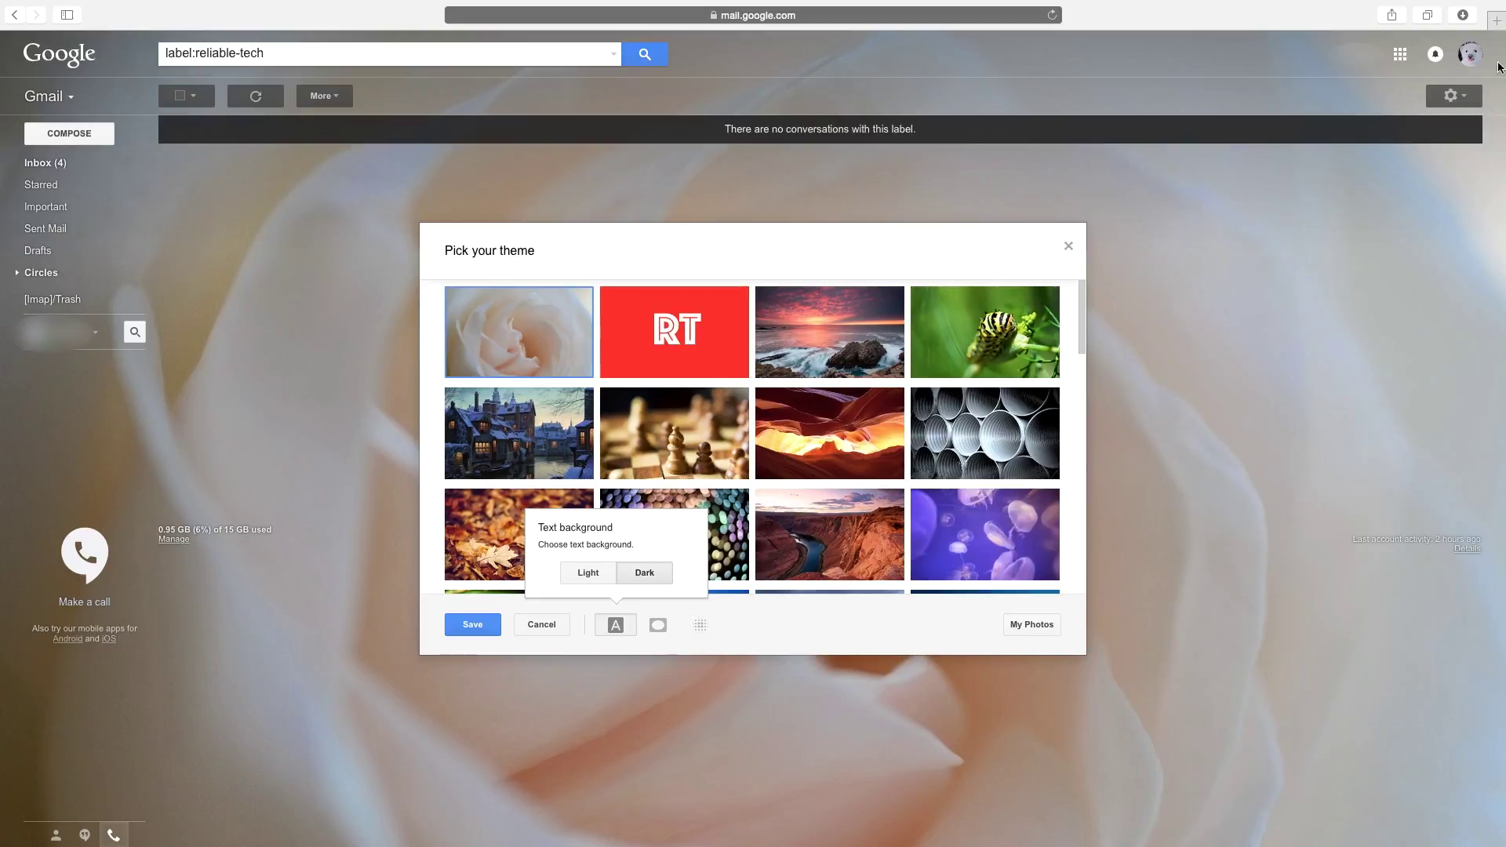
click(593, 574)
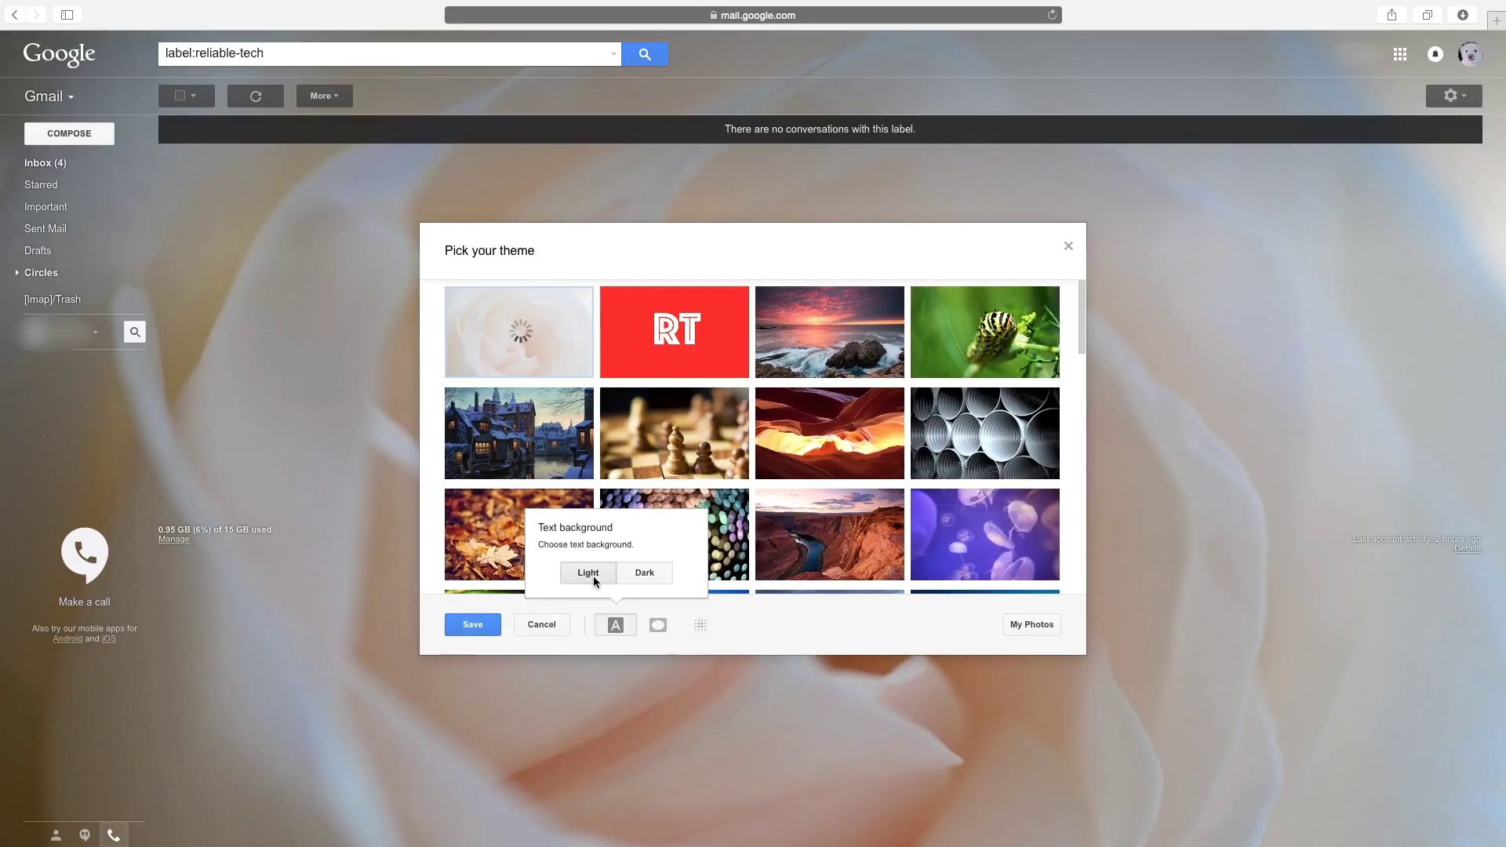
click(658, 626)
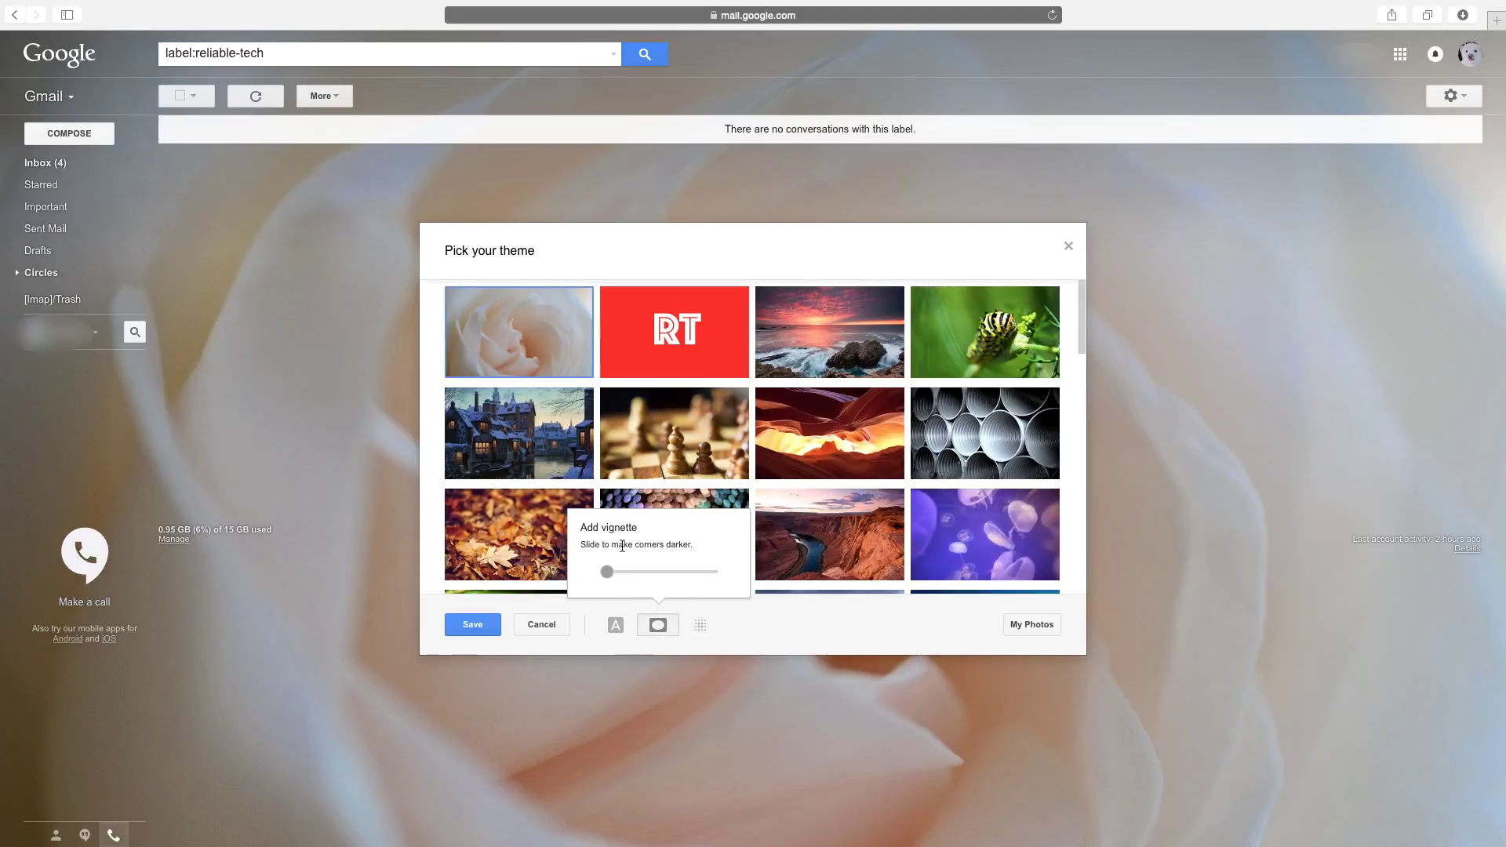
- Try full vignette and full blur, reset both to zero, and close the theme picker
click(610, 573)
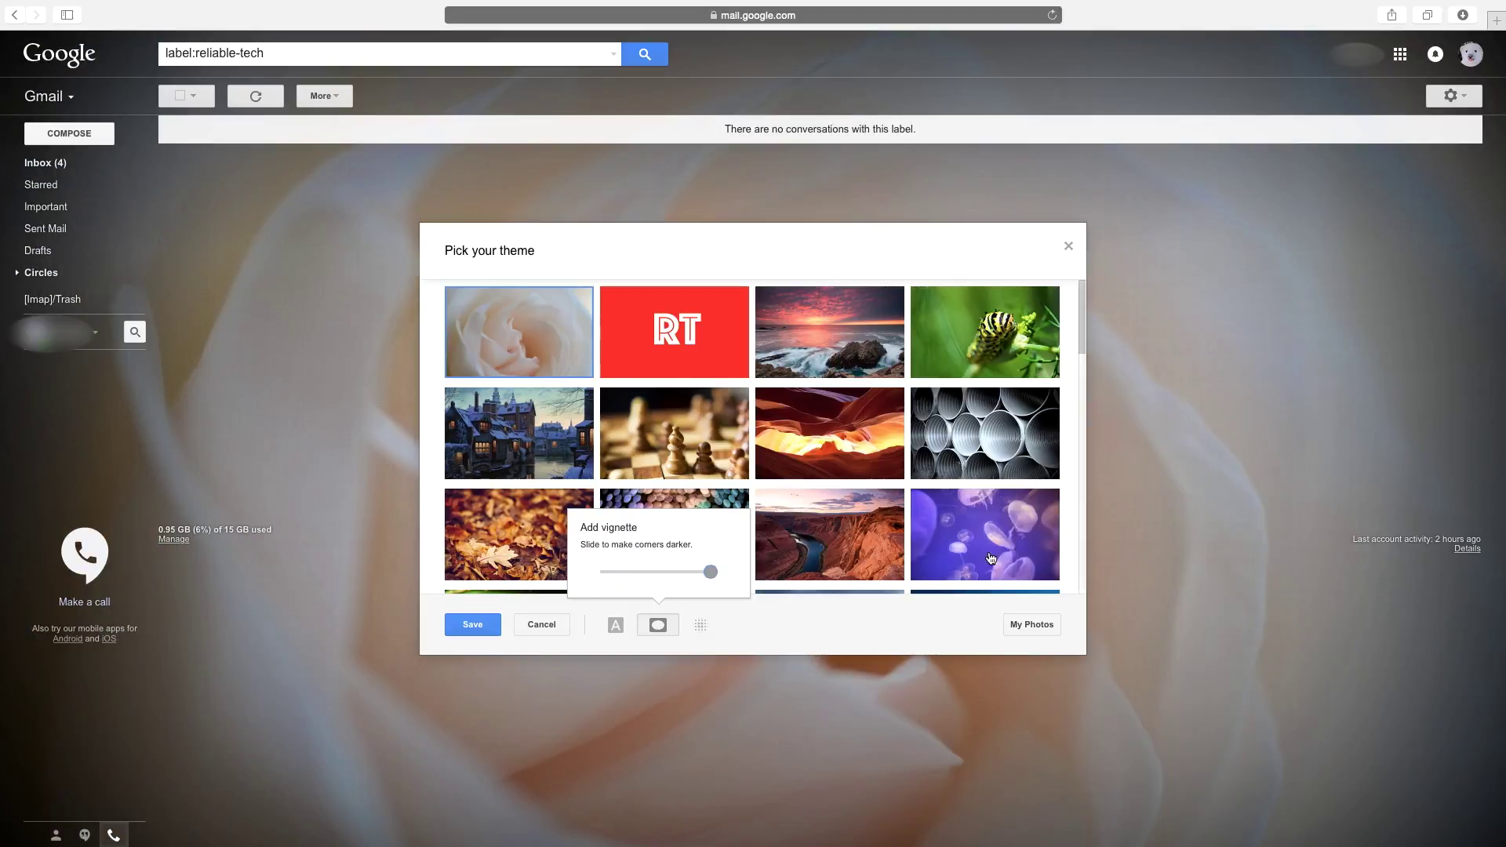
click(603, 572)
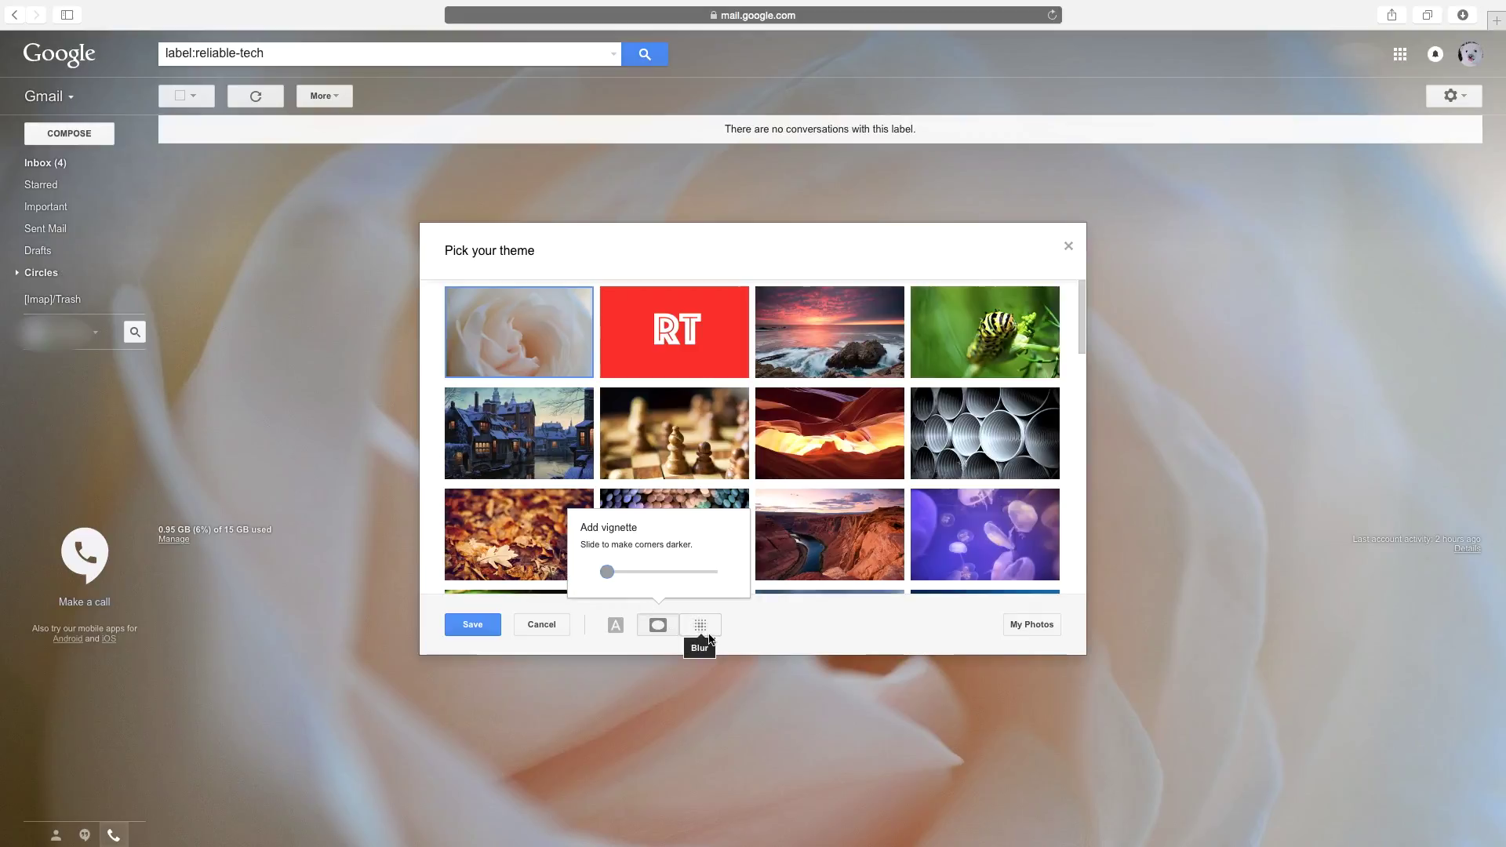
click(708, 633)
click(756, 574)
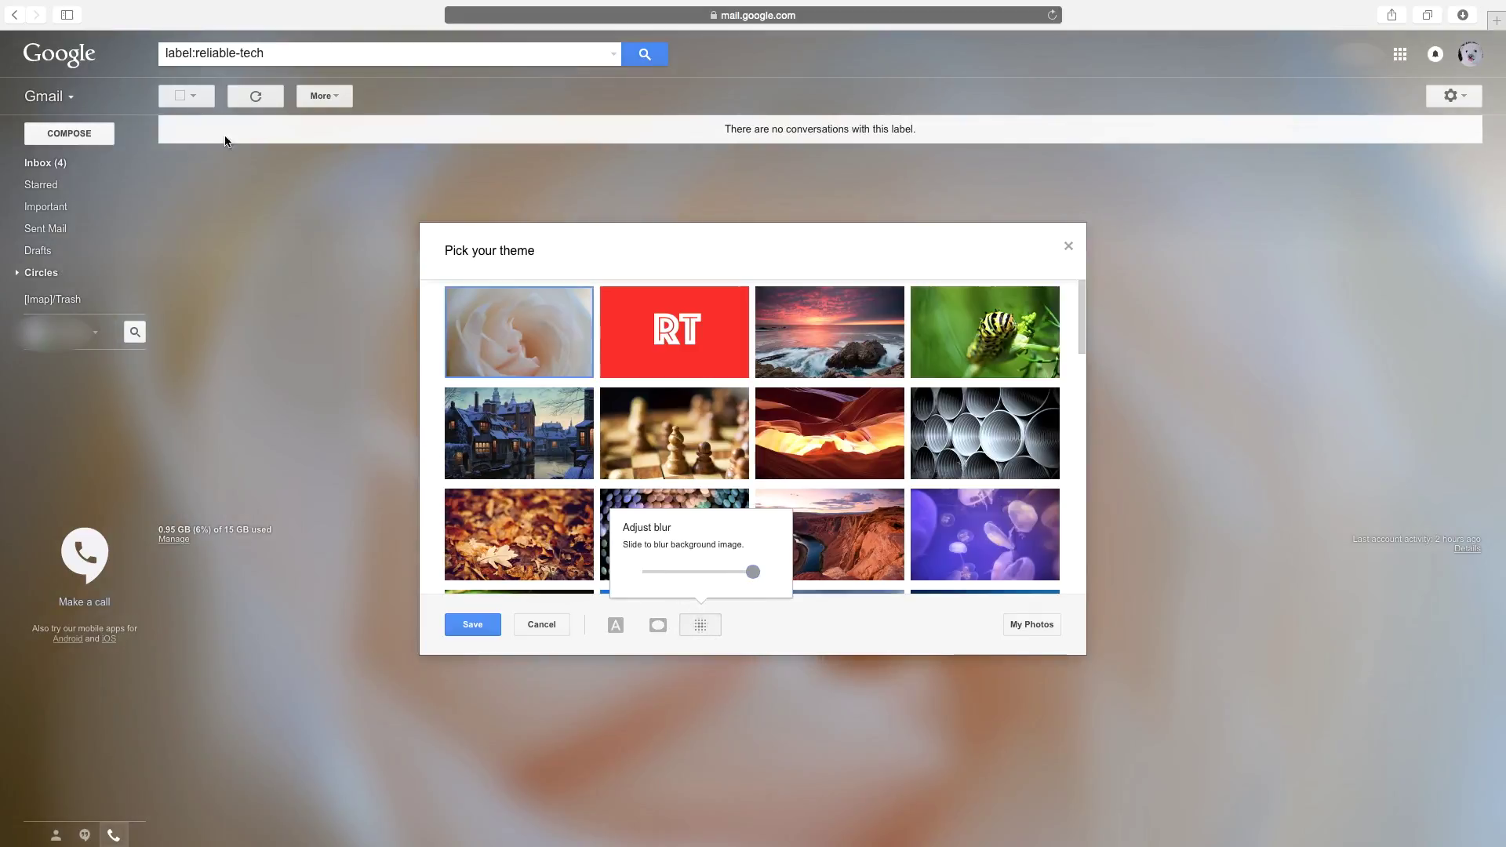
click(645, 573)
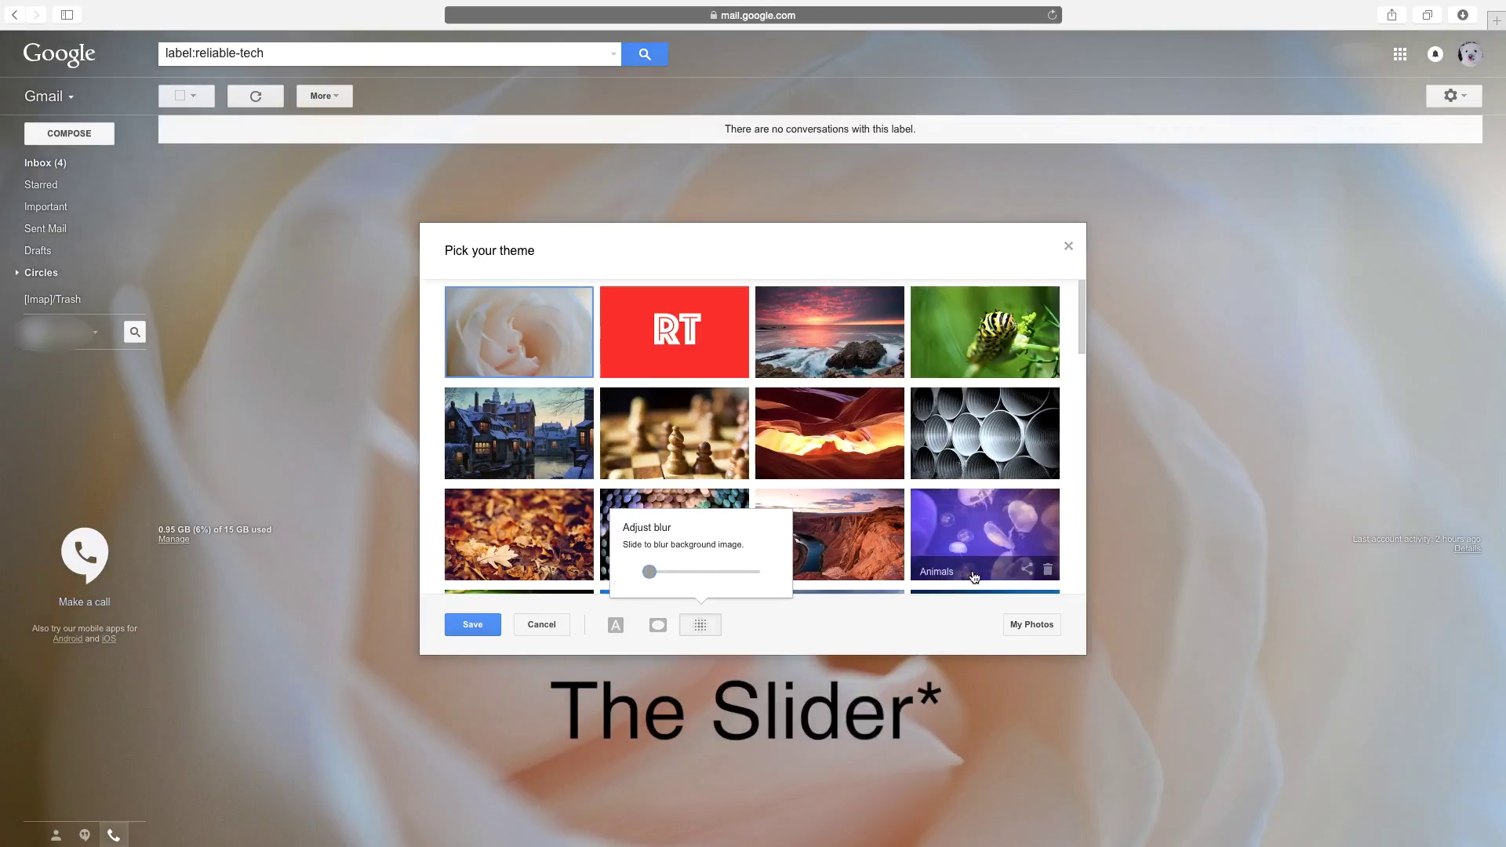
key(Escape)
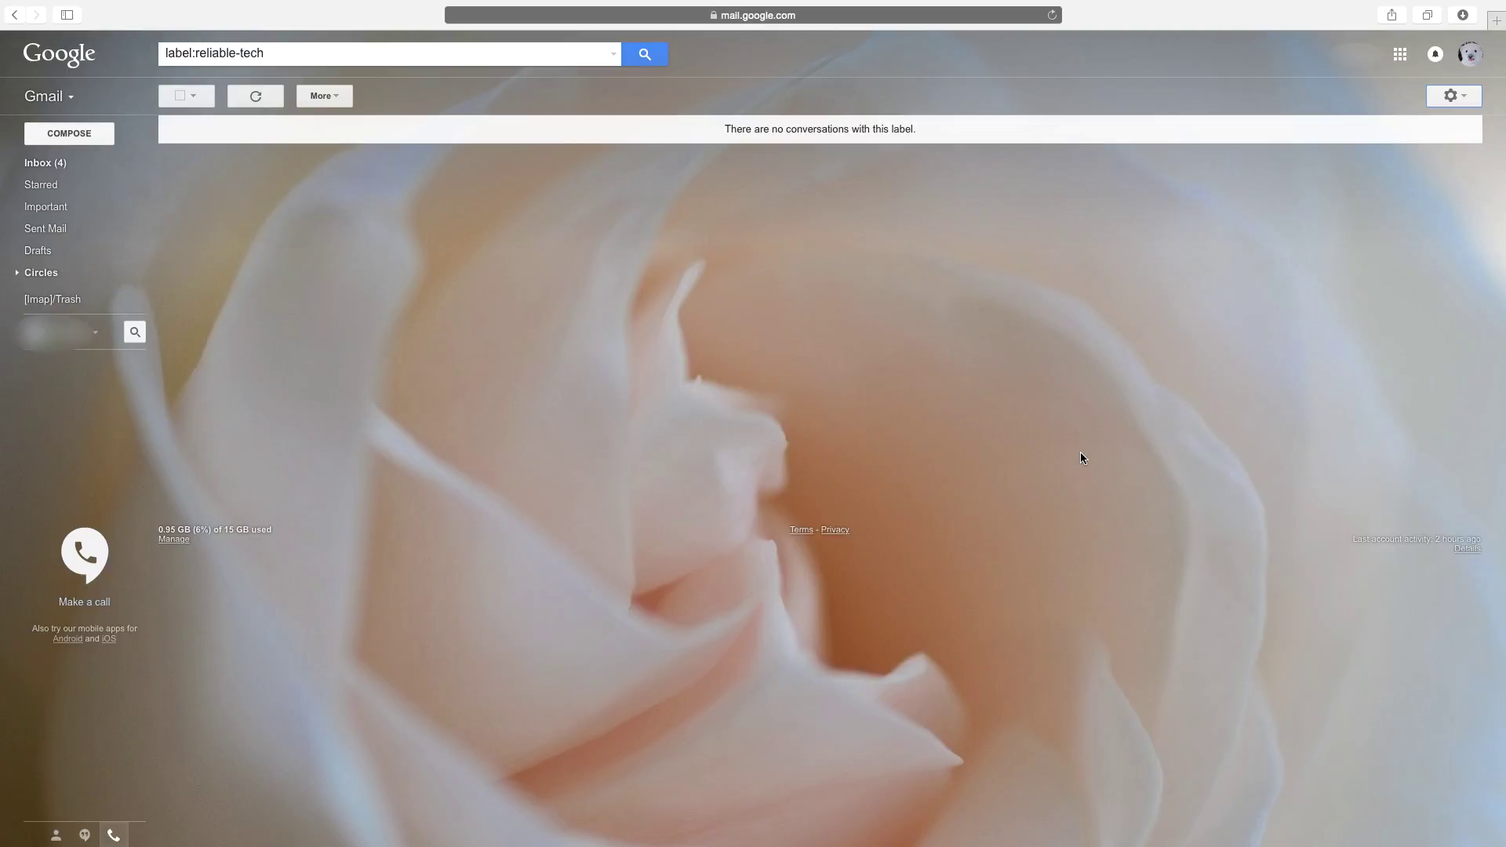